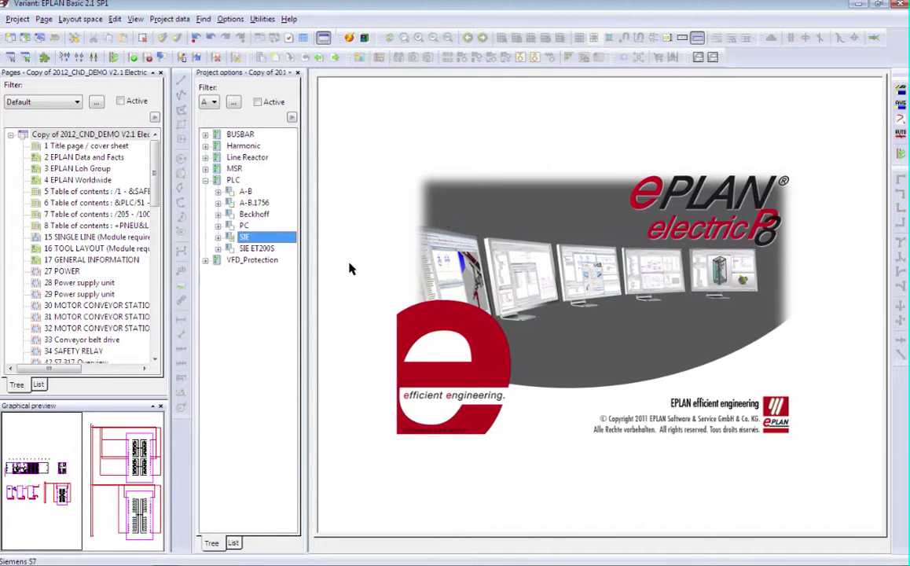
Open the schematic page 42 S7 317 Overview and close the project options navigator.
{"action": "left_click", "coordinate": [155, 360]}
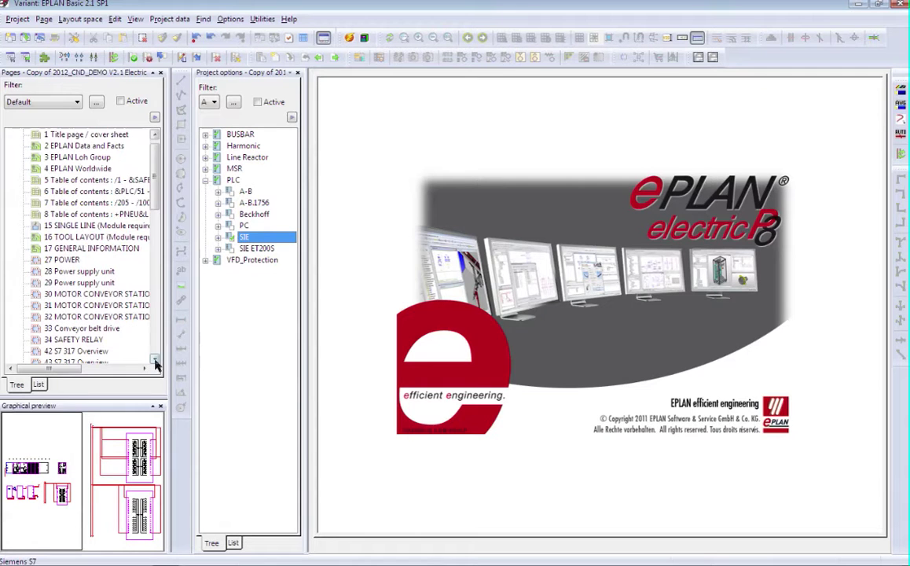
{"action": "left_click", "coordinate": [155, 360]}
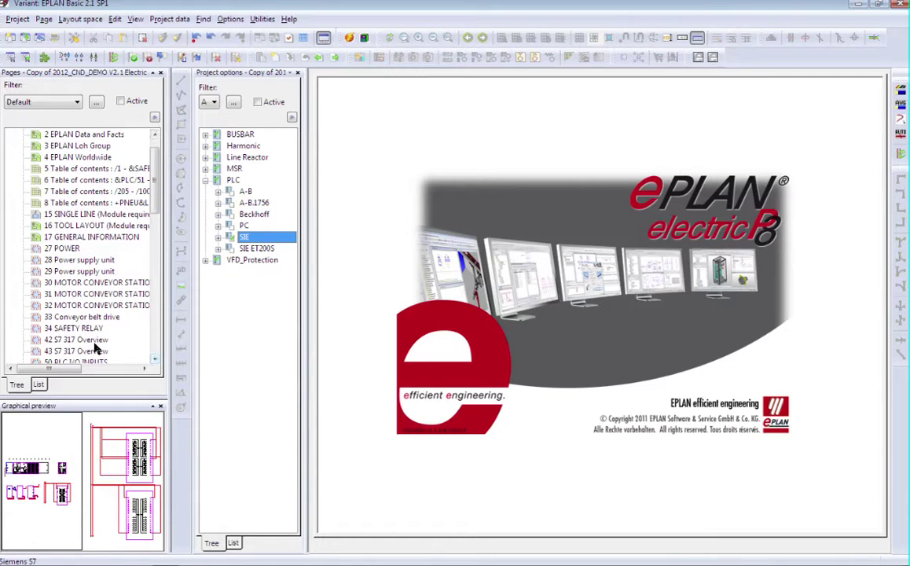
{"action": "left_click", "coordinate": [47, 464]}
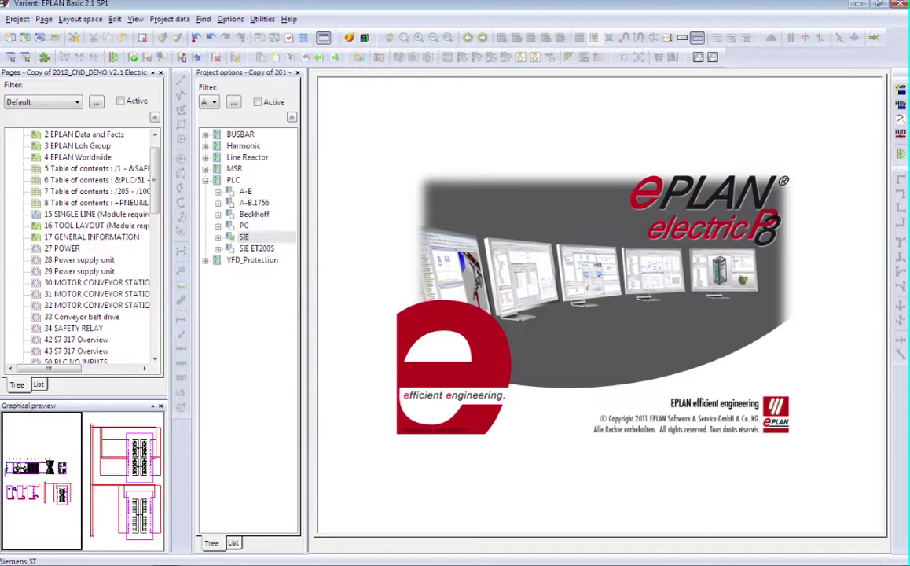
{"action": "double_click", "coordinate": [51, 470]}
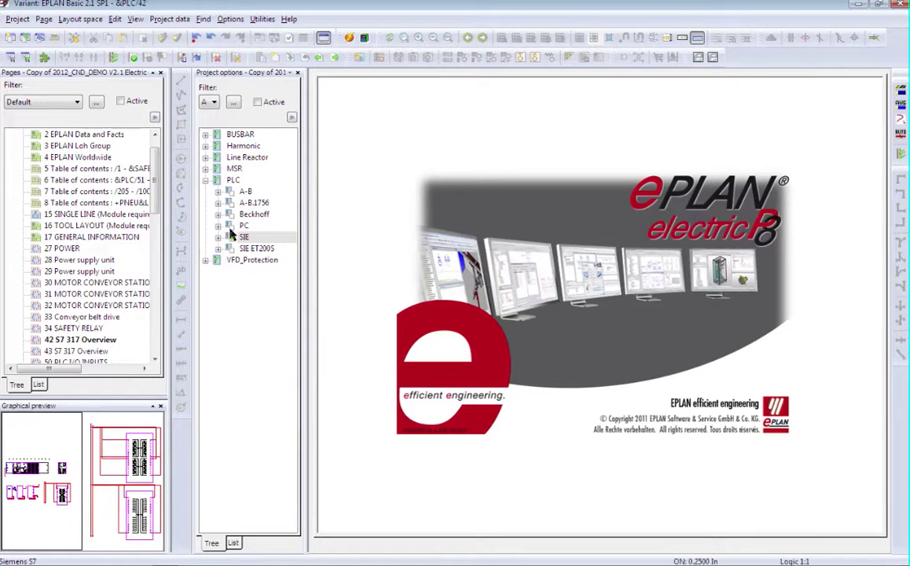
{"action": "left_click", "coordinate": [298, 73]}
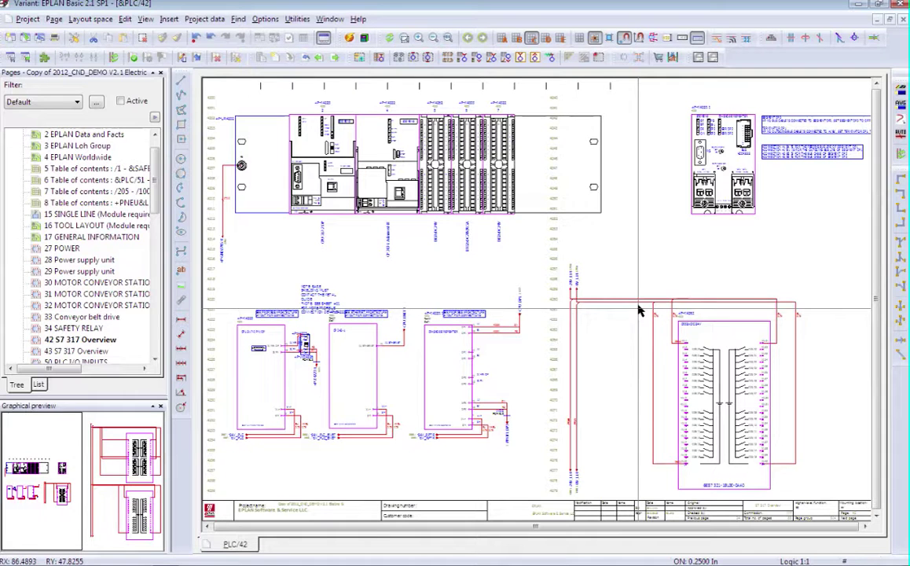
Readdress the digital connection points of the PLC input card on page 42 using the SIMATIC S7 (E/A) settings.
{"action": "left_click_drag", "start_coordinate": [636, 275], "coordinate": [811, 479]}
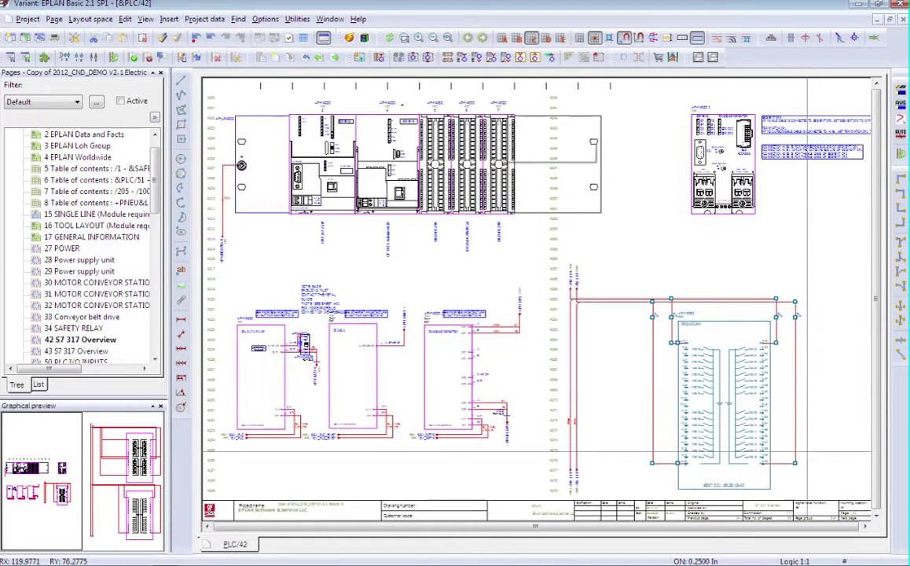
{"action": "left_click", "coordinate": [205, 19]}
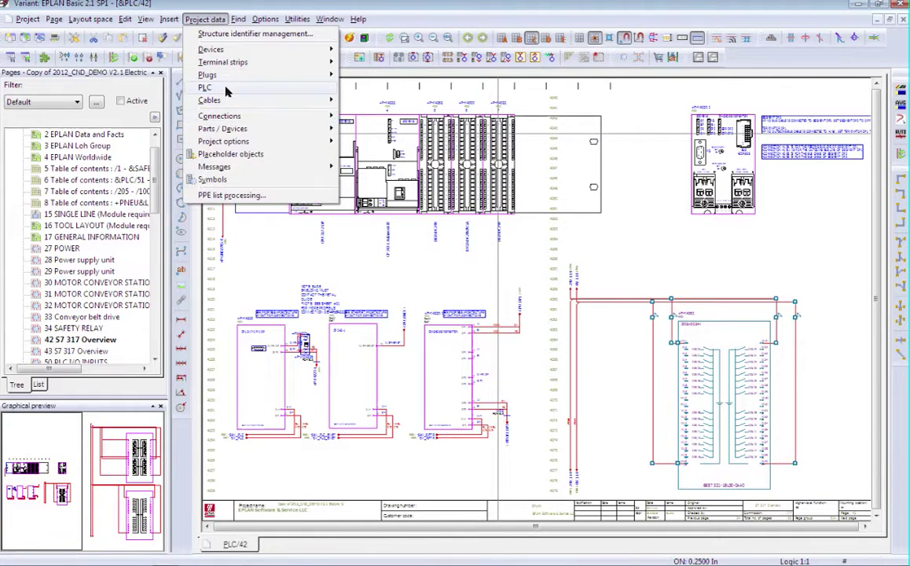
{"action": "mouse_move", "coordinate": [224, 89]}
{"action": "left_click", "coordinate": [350, 192]}
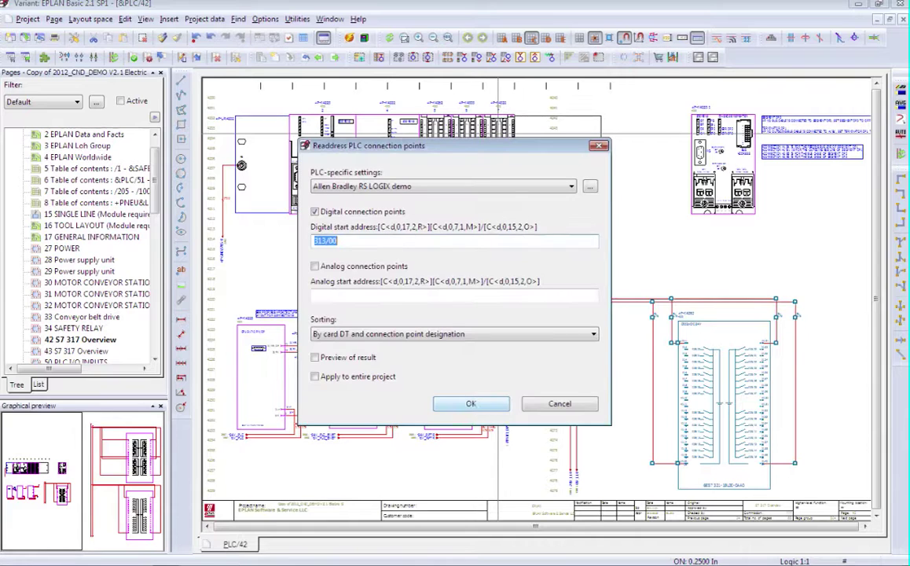
{"action": "left_click", "coordinate": [347, 186]}
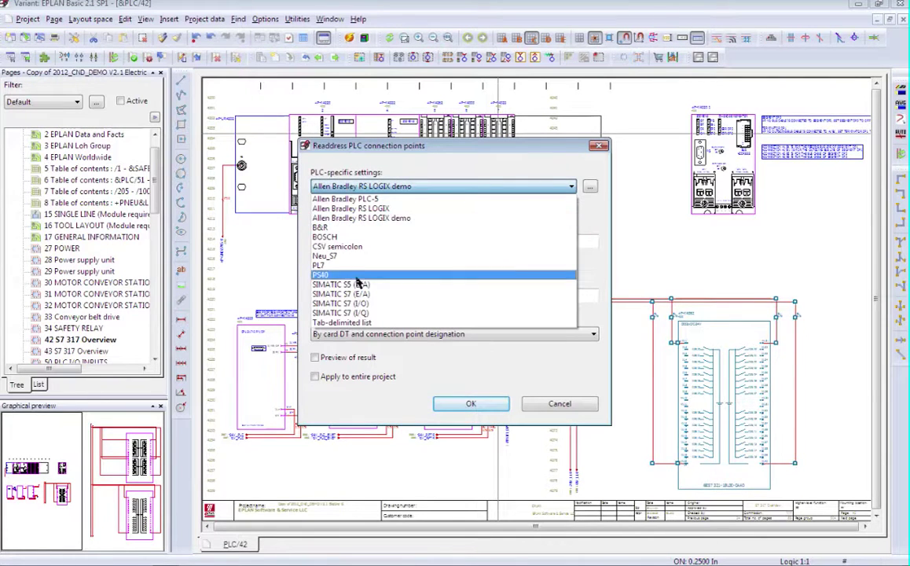
{"action": "left_click", "coordinate": [362, 294]}
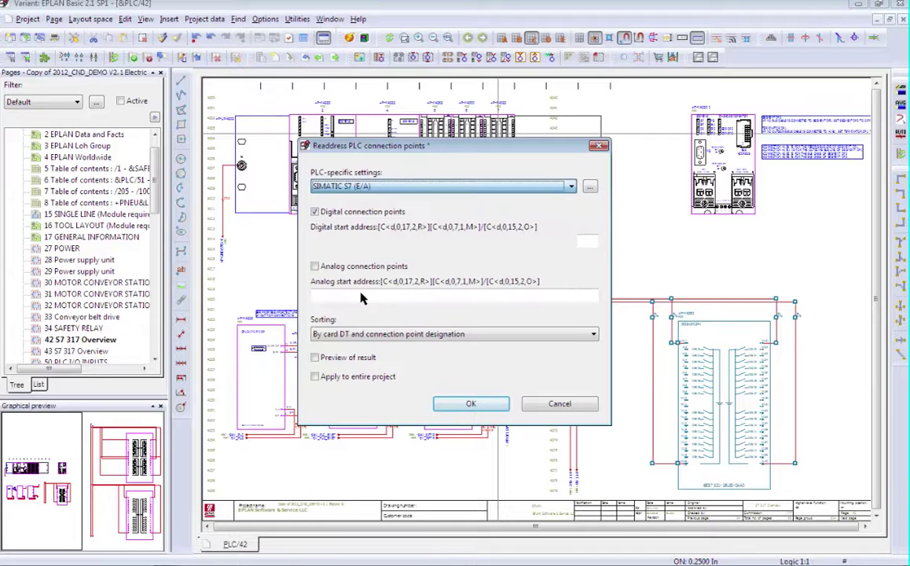
{"action": "left_click", "coordinate": [488, 405]}
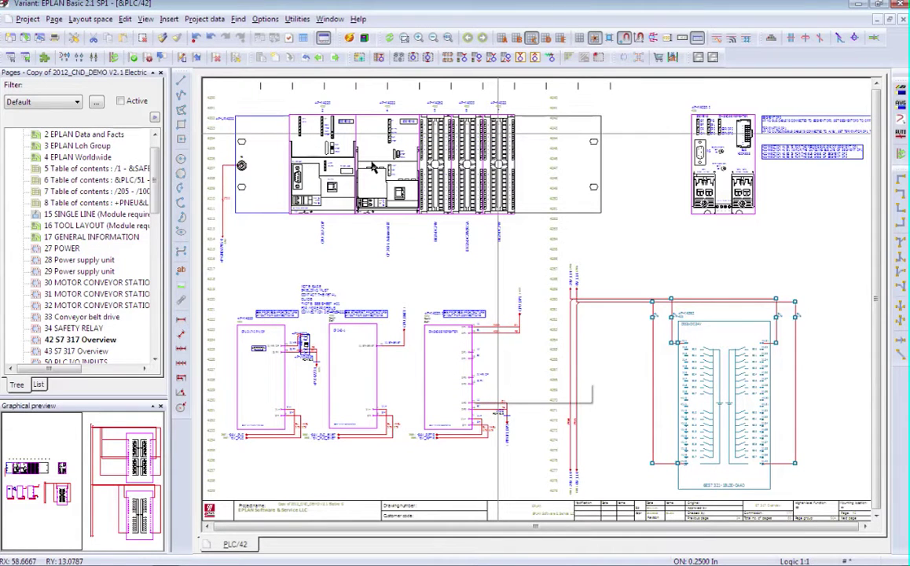
Readdress both PLC cards on page 43 with the SIMATIC S7 (E/A) settings, starting at digital address 4.0.
{"action": "left_click", "coordinate": [335, 58]}
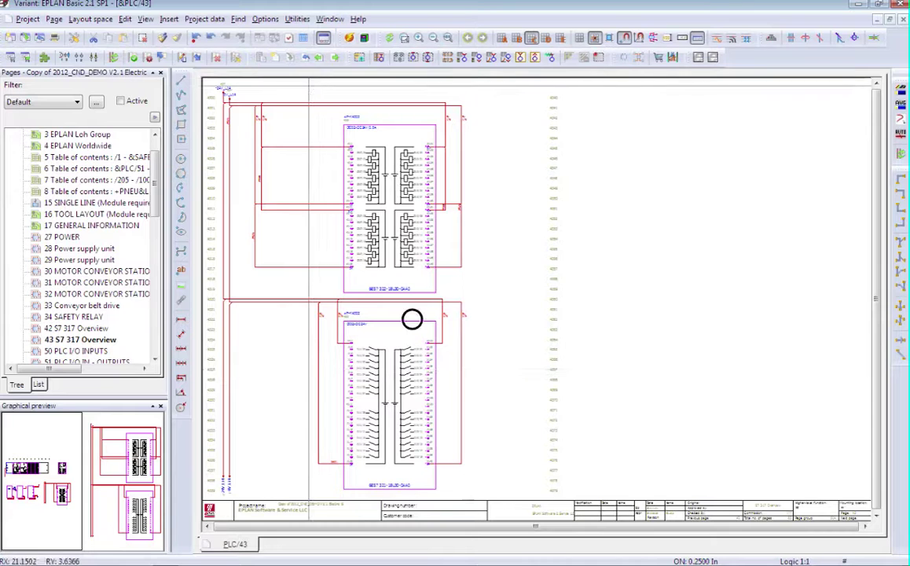
{"action": "left_click", "coordinate": [308, 85]}
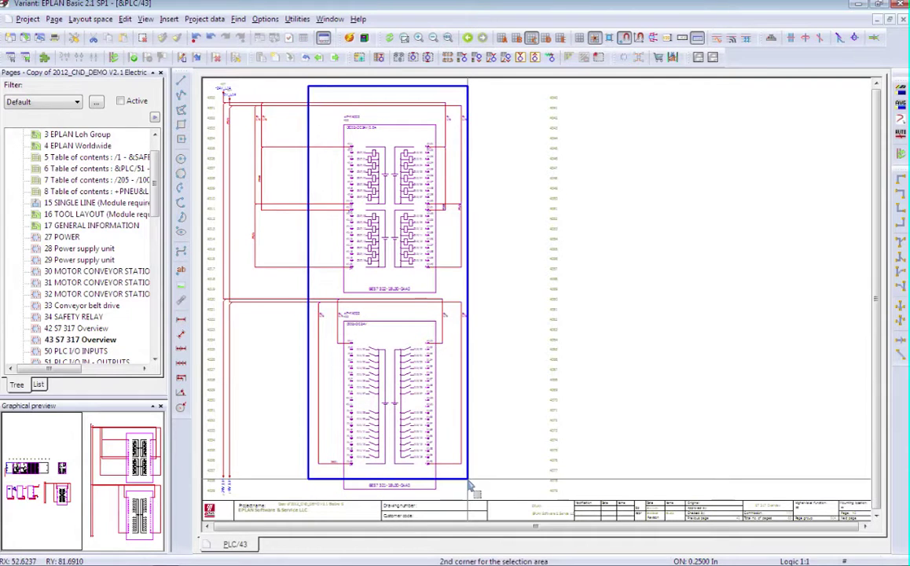
{"action": "key", "text": "Escape"}
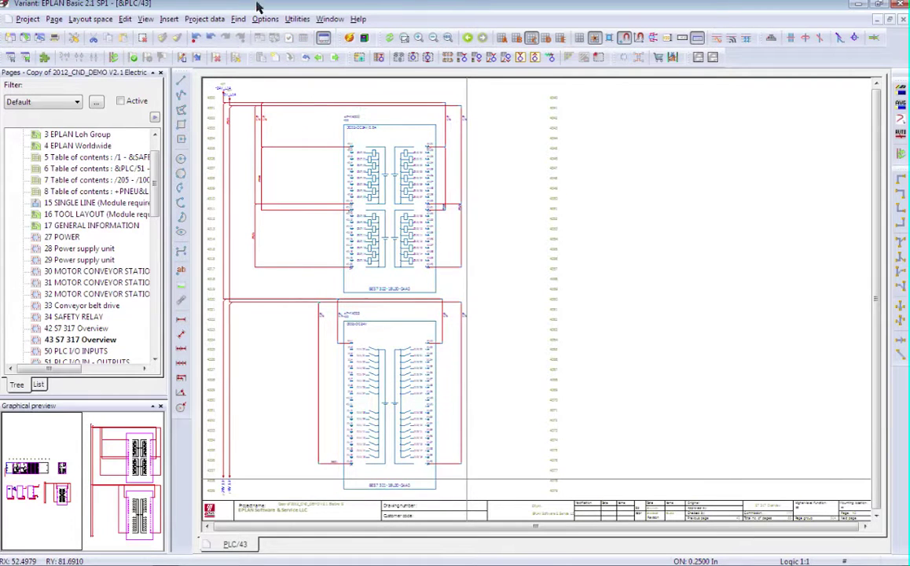
{"action": "left_click", "coordinate": [213, 19]}
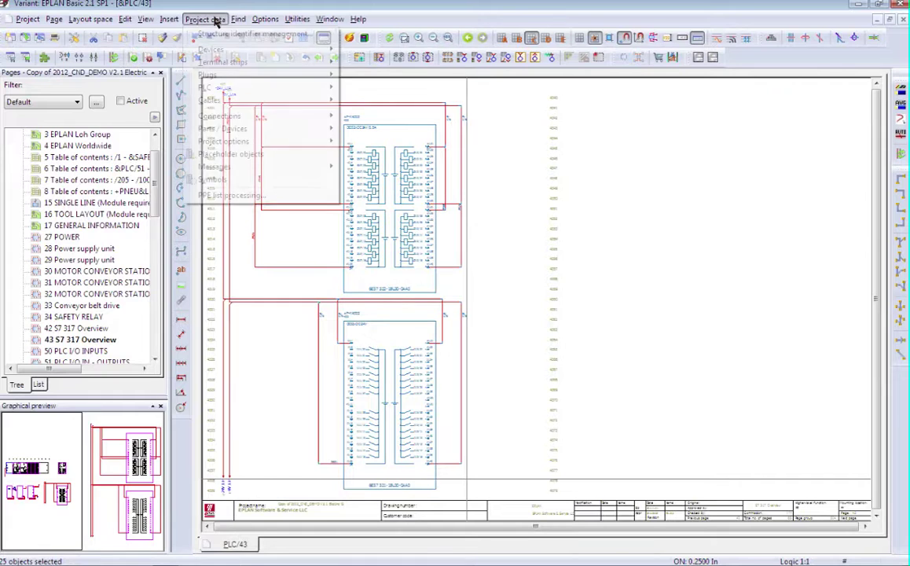
{"action": "mouse_move", "coordinate": [240, 91]}
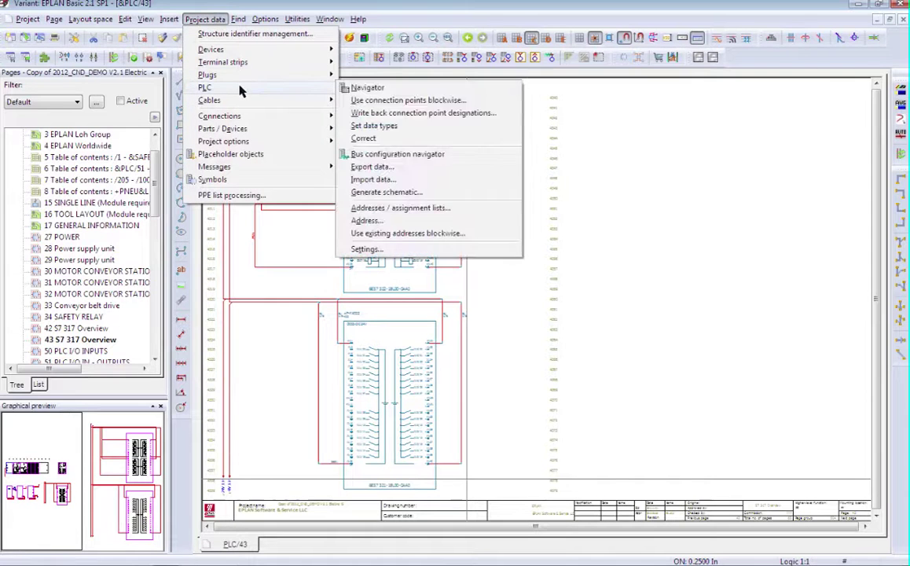
{"action": "left_click", "coordinate": [355, 207]}
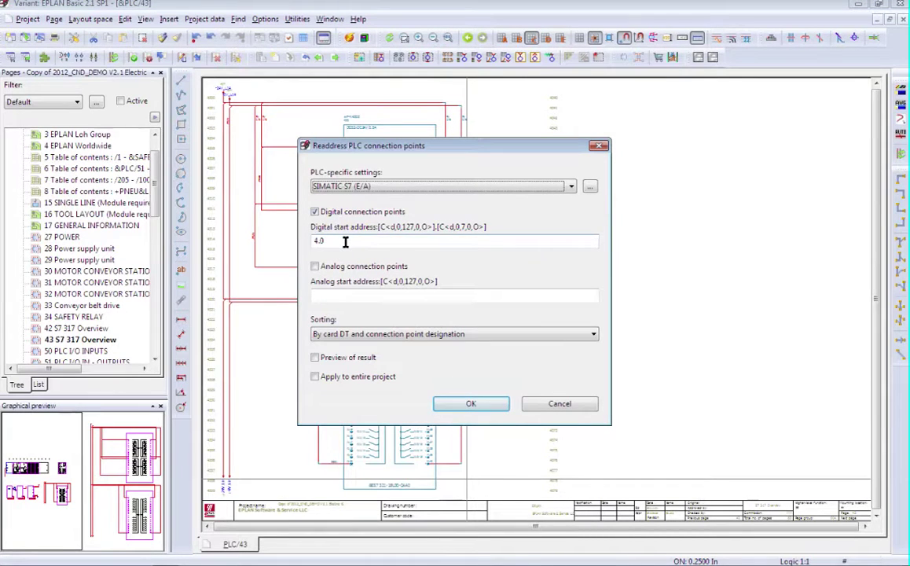
{"action": "left_click", "coordinate": [482, 401]}
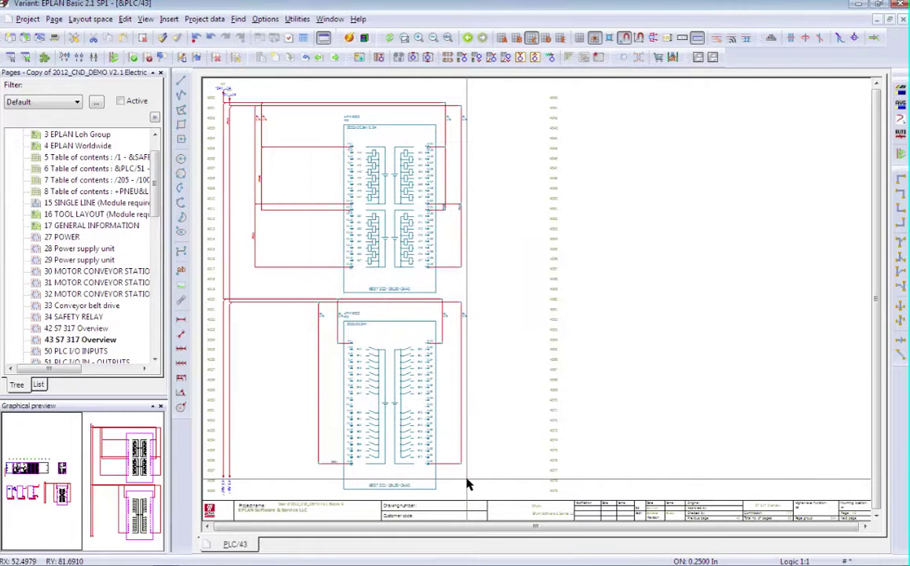
Examine the readdressed connection points of the upper PLC output card on page 43 up close.
{"action": "left_click", "coordinate": [404, 37]}
{"action": "left_click", "coordinate": [327, 125]}
{"action": "left_click", "coordinate": [471, 247]}
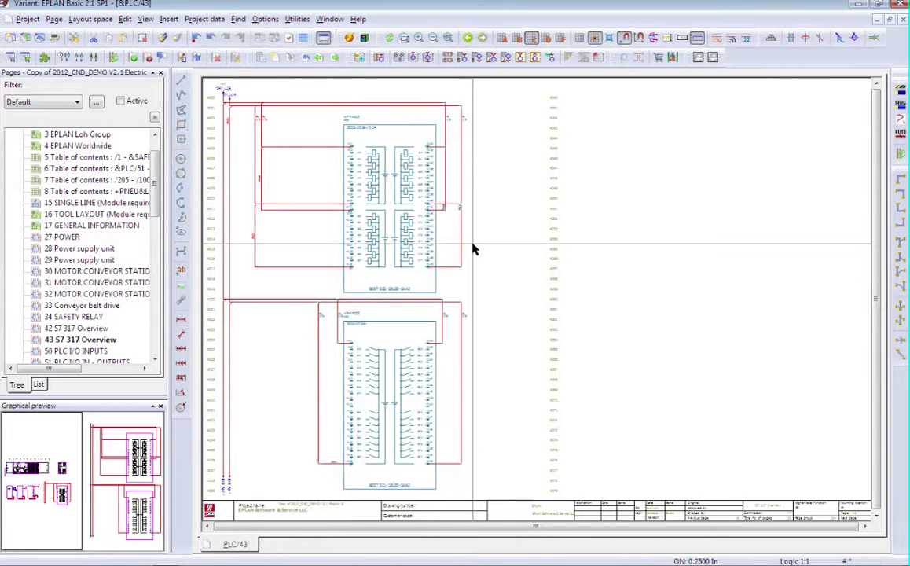
{"action": "left_click", "coordinate": [401, 126]}
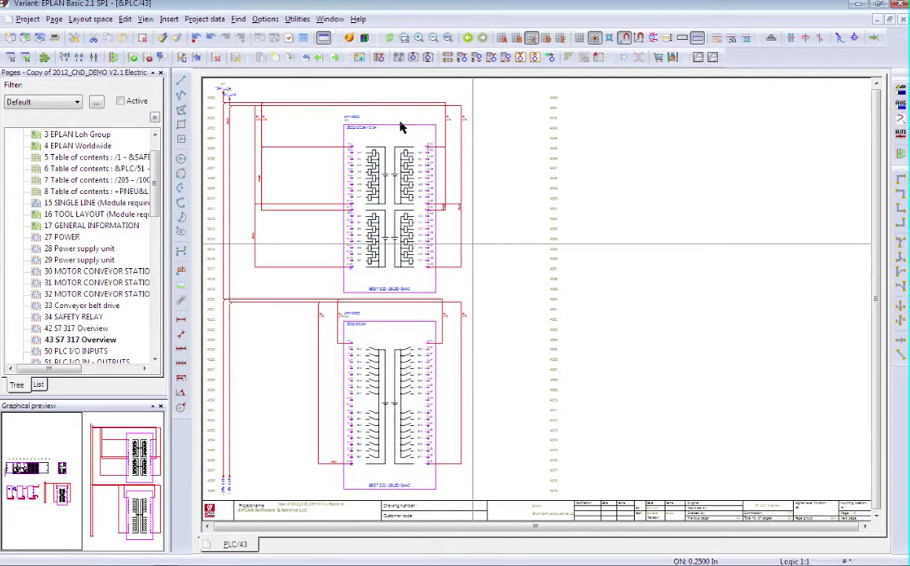
{"action": "key", "text": "z"}
{"action": "left_click", "coordinate": [324, 132]}
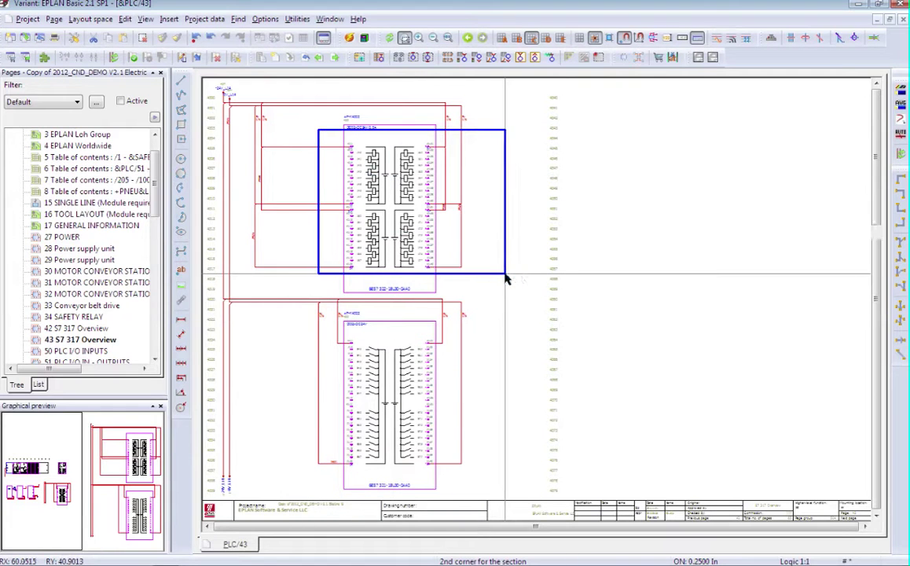
{"action": "left_click", "coordinate": [507, 277]}
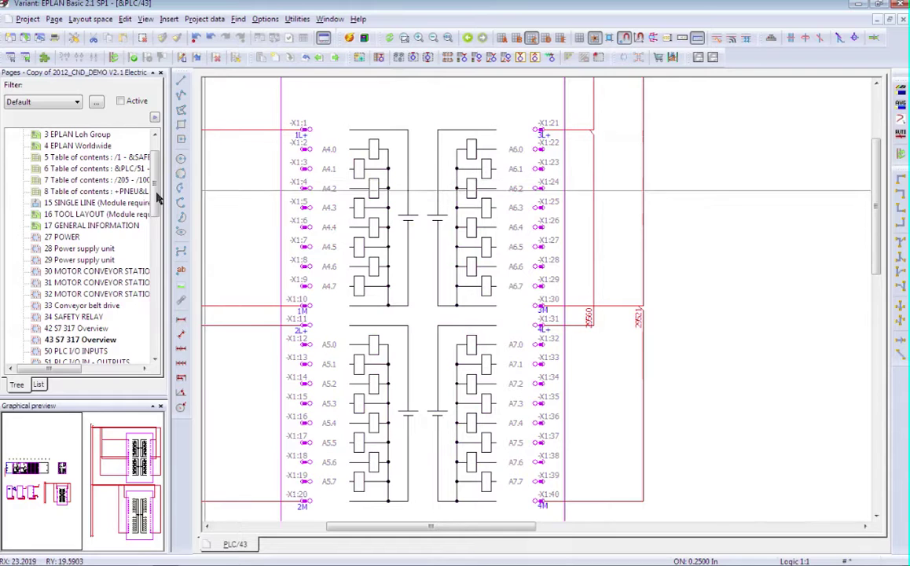
Open page 50 PLC I/O INPUTS and examine the addresses of its first input connection points up close.
{"action": "scroll", "coordinate": [153, 197], "scroll_direction": "down", "scroll_amount": 2}
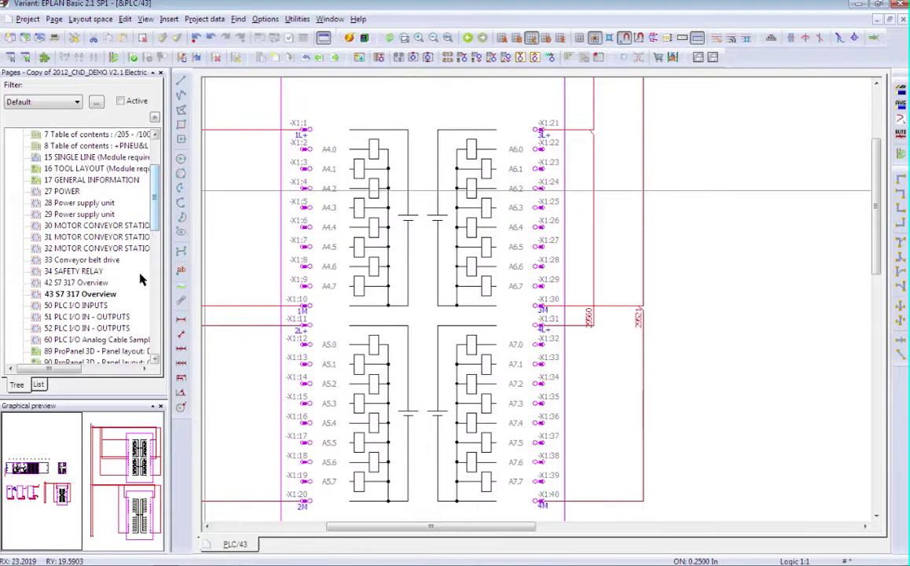
{"action": "left_click", "coordinate": [94, 306]}
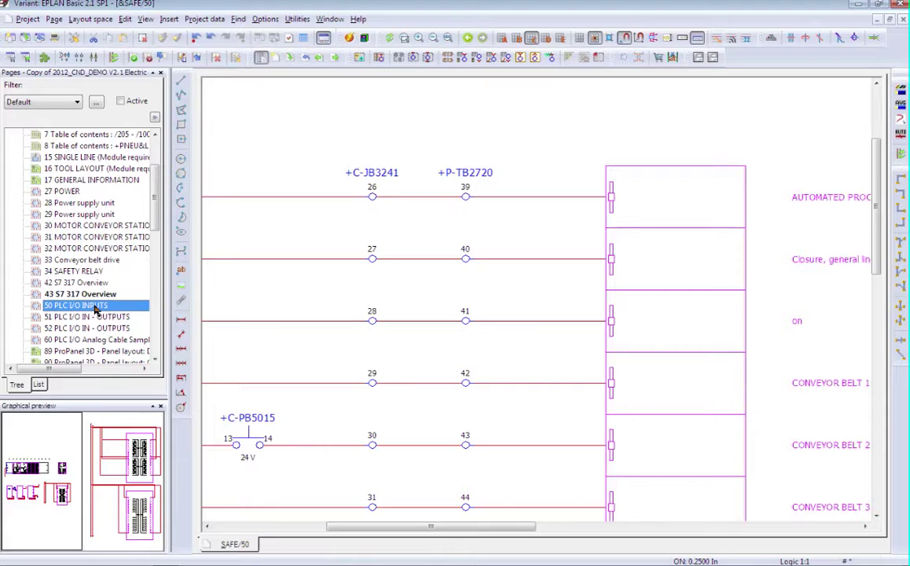
{"action": "left_click", "coordinate": [448, 39]}
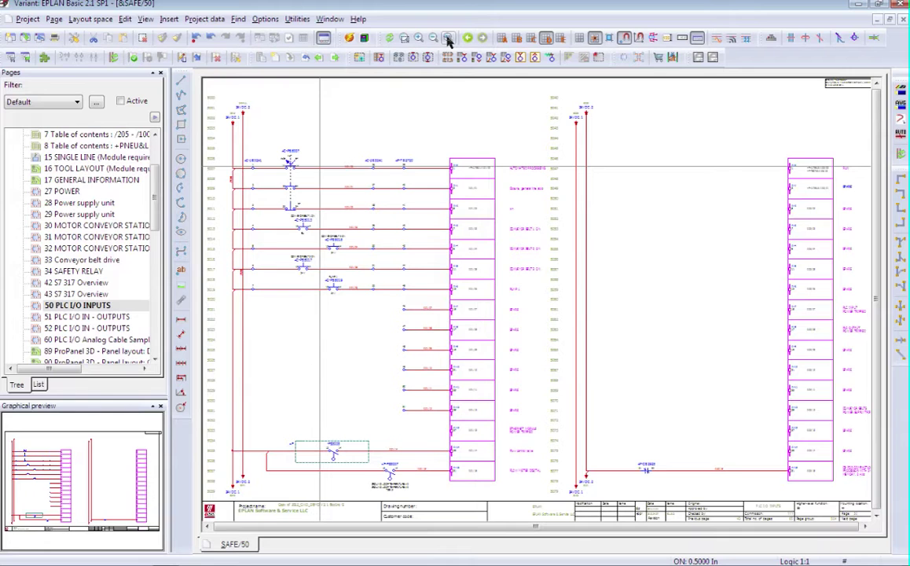
{"action": "key", "text": "z"}
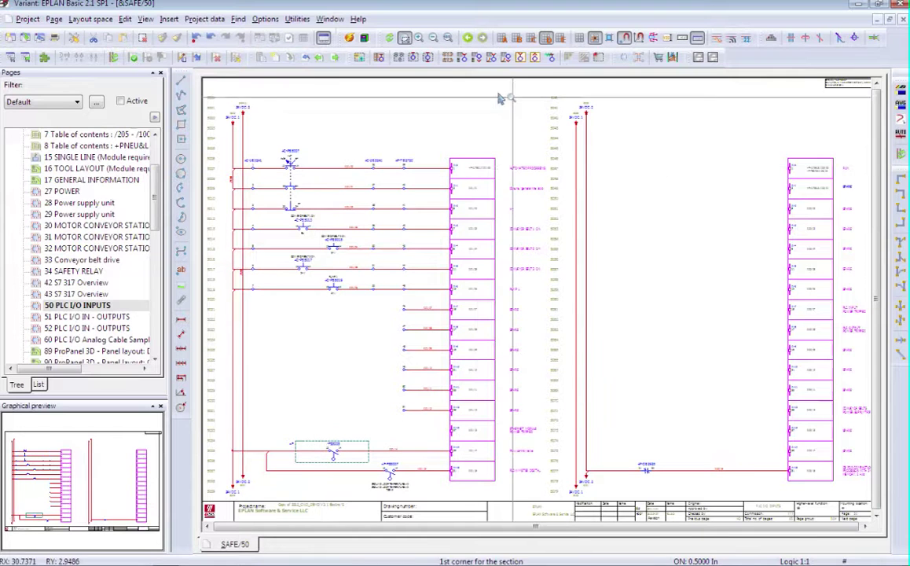
{"action": "left_click", "coordinate": [370, 155]}
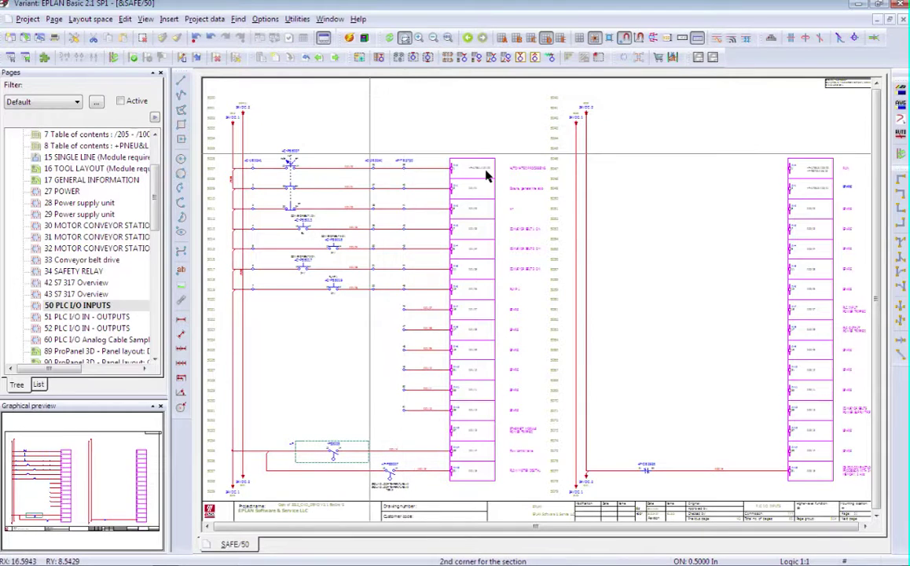
{"action": "left_click", "coordinate": [511, 250]}
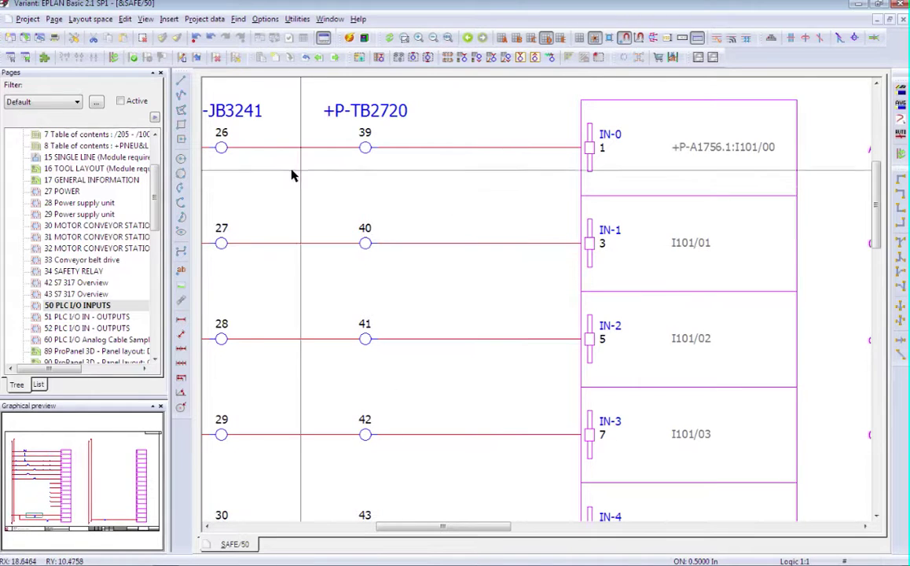
Show the PLC navigator and filter it by Digital input.
{"action": "left_click_drag", "start_coordinate": [155, 206], "coordinate": [164, 165]}
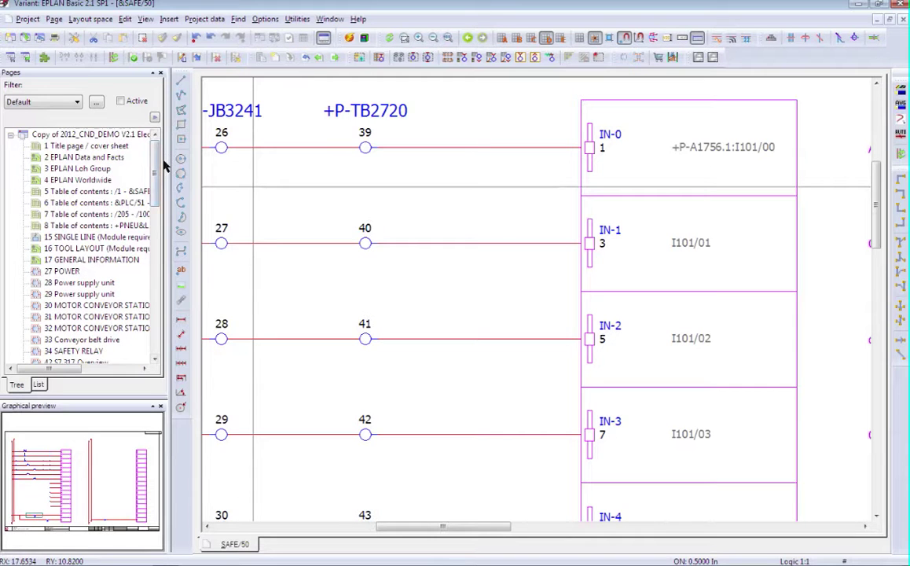
{"action": "left_click", "coordinate": [450, 37]}
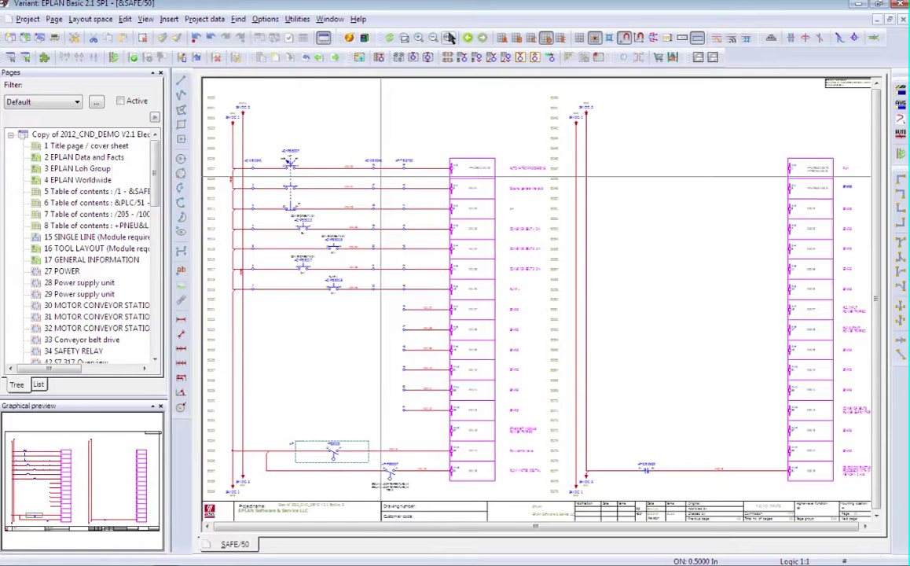
{"action": "left_click", "coordinate": [192, 21]}
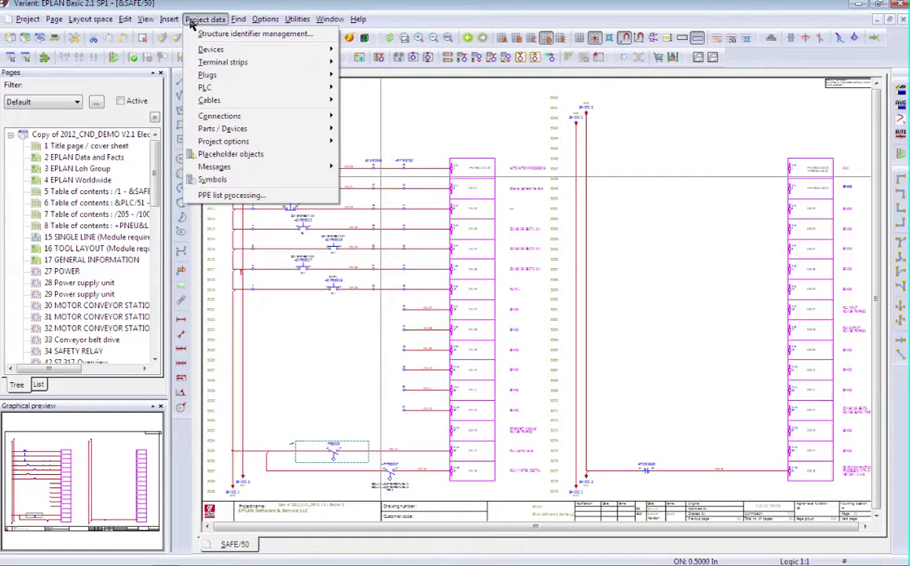
{"action": "mouse_move", "coordinate": [299, 88]}
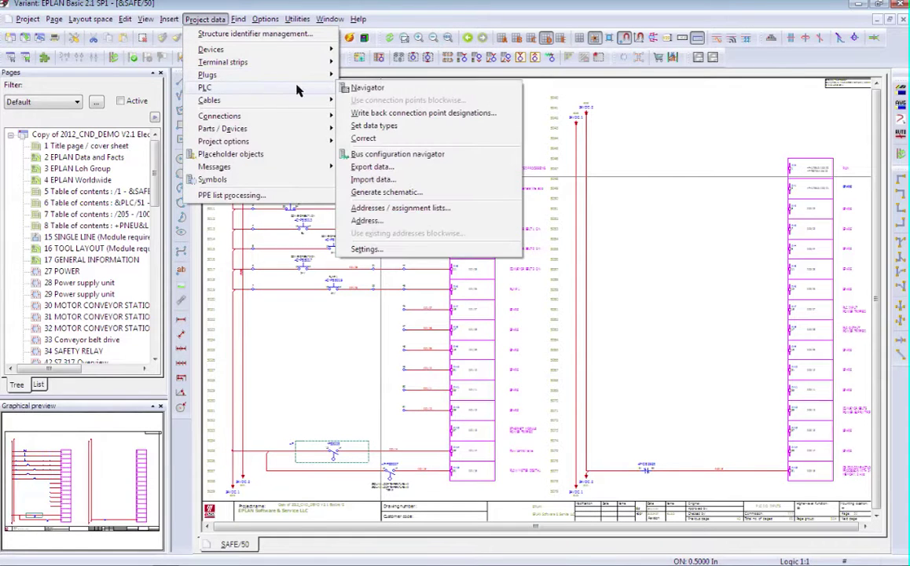
{"action": "left_click", "coordinate": [380, 89]}
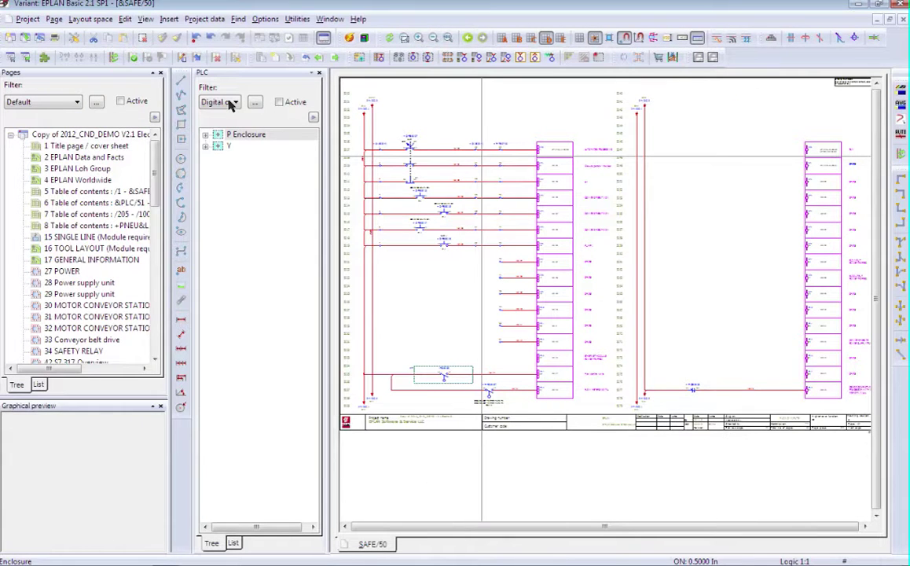
{"action": "left_click", "coordinate": [231, 103]}
{"action": "left_click", "coordinate": [231, 103]}
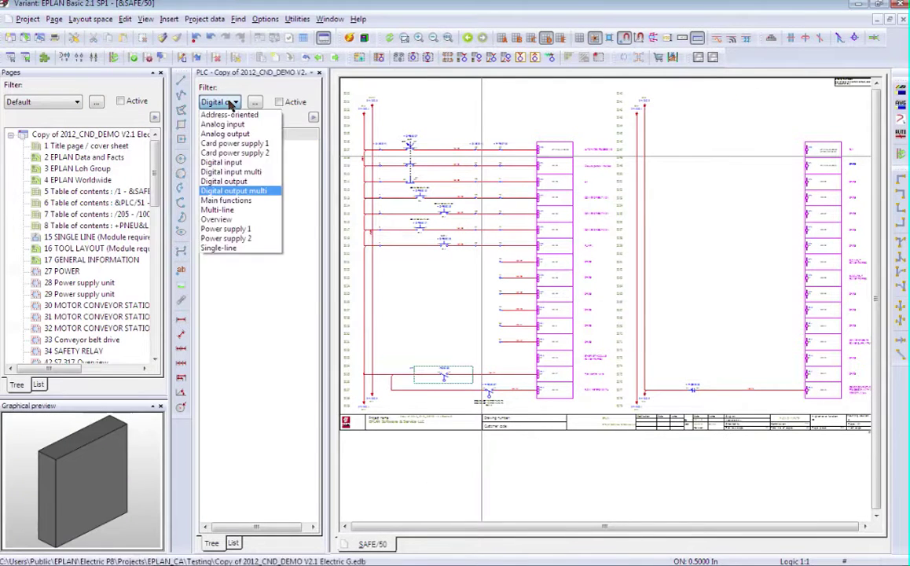
{"action": "left_click", "coordinate": [220, 162]}
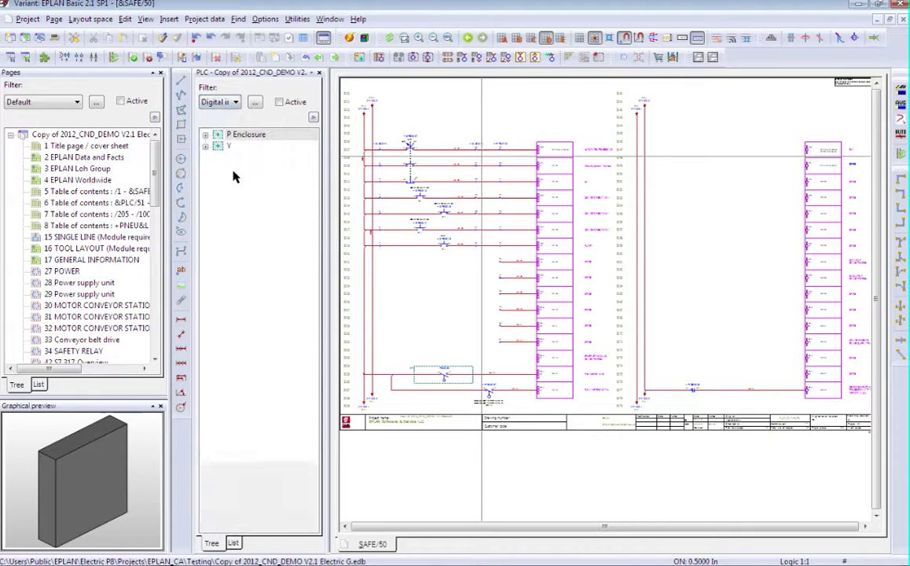
Activate the Digital input filter in the PLC navigator and select cards A1756.1, A1756.3 and A1756.4 under P Enclosure.
{"action": "left_click", "coordinate": [280, 102]}
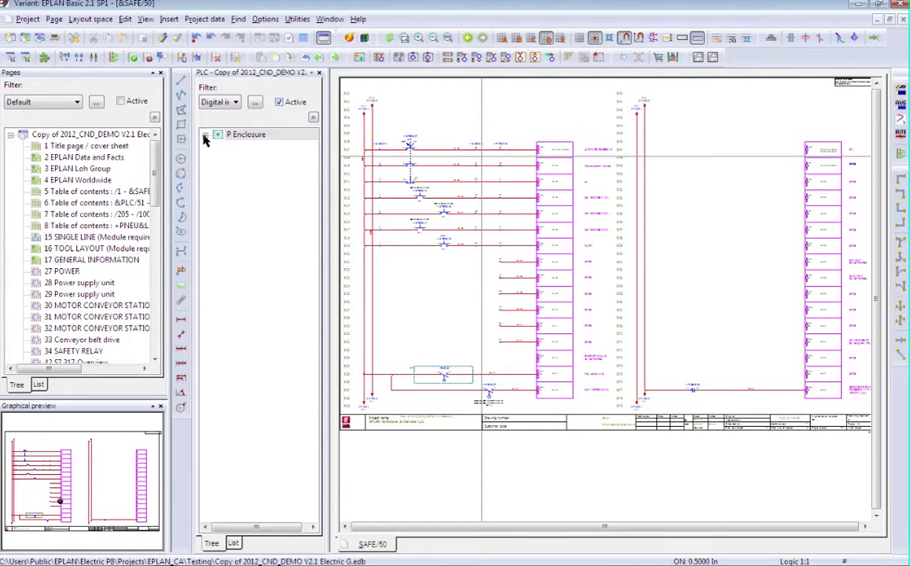
{"action": "left_click", "coordinate": [204, 136]}
{"action": "left_click", "coordinate": [218, 147]}
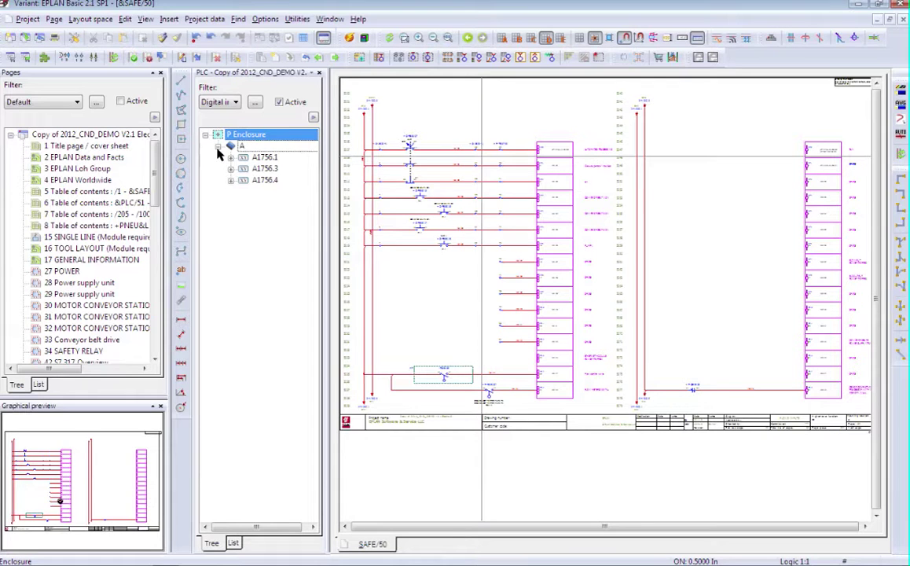
{"action": "left_click", "coordinate": [264, 158]}
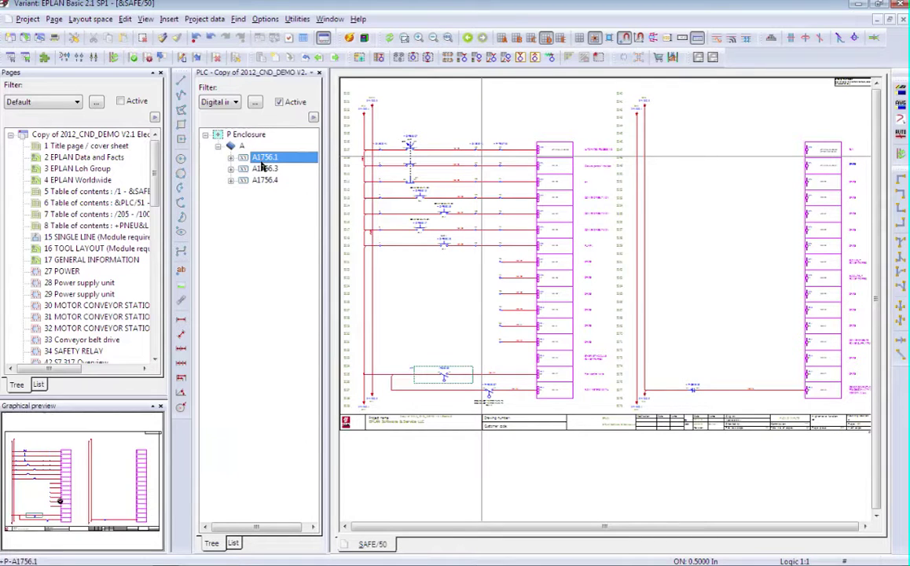
{"action": "left_click", "coordinate": [264, 169]}
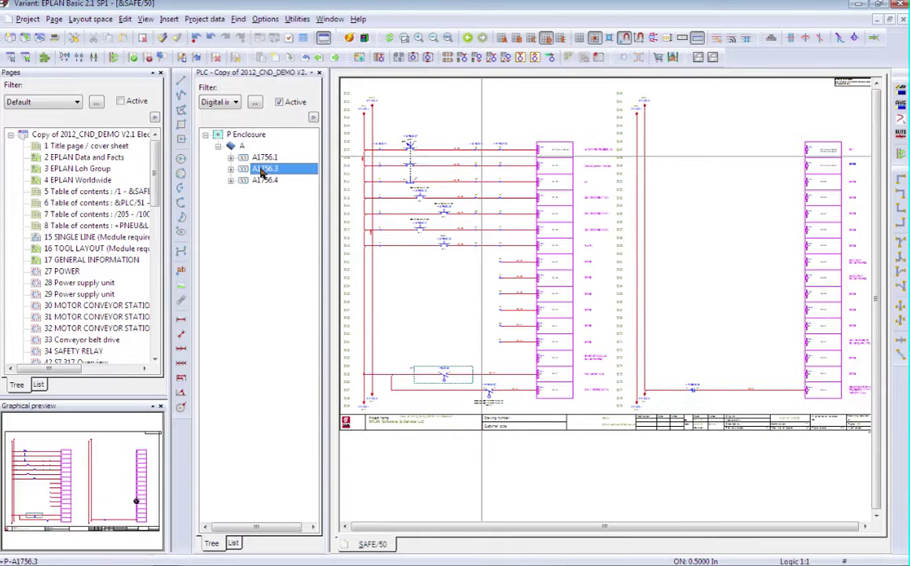
{"action": "left_click", "coordinate": [265, 181]}
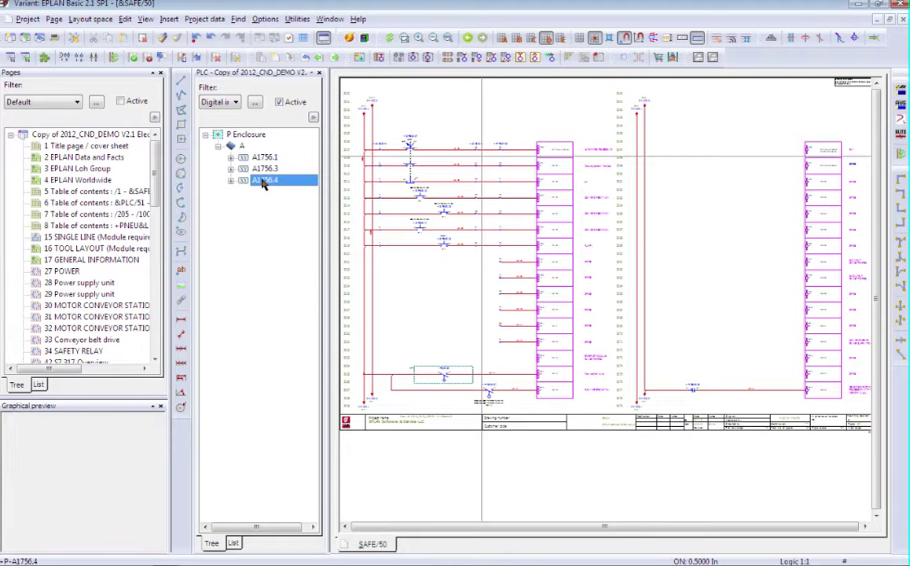
{"action": "left_click", "coordinate": [265, 158], "text": "shift"}
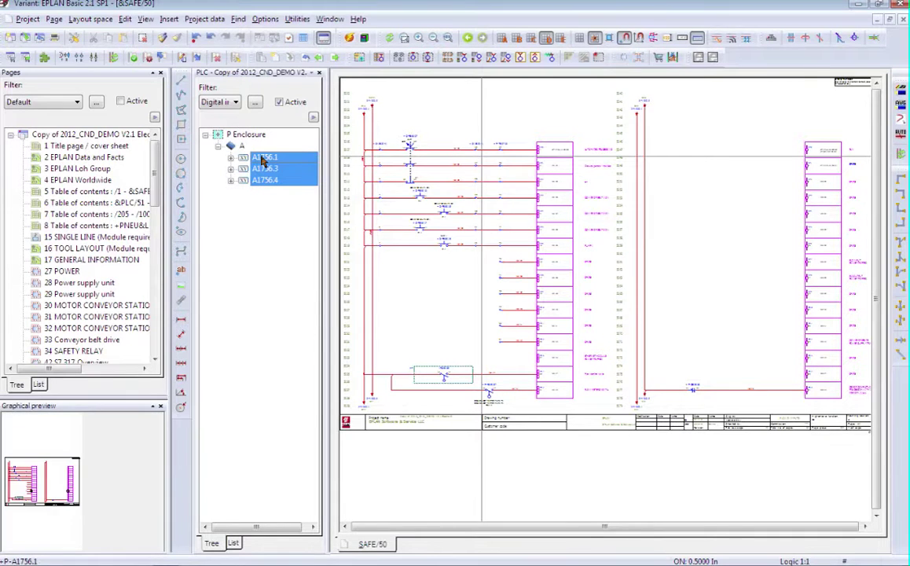
Assign the existing digital input connection points of group K (K4262 and K4322) blockwise to the three selected cards and compare their PLC addresses.
{"action": "left_click", "coordinate": [206, 19]}
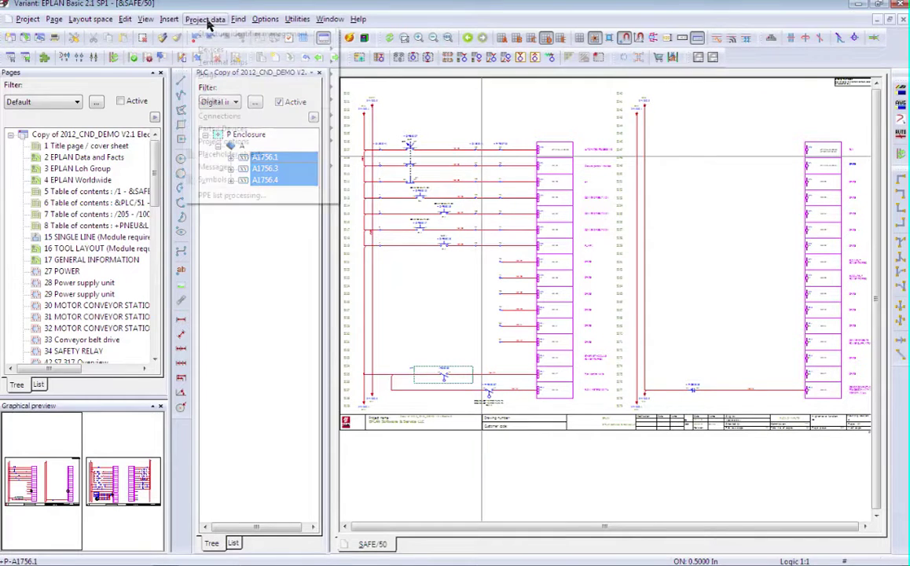
{"action": "mouse_move", "coordinate": [222, 89]}
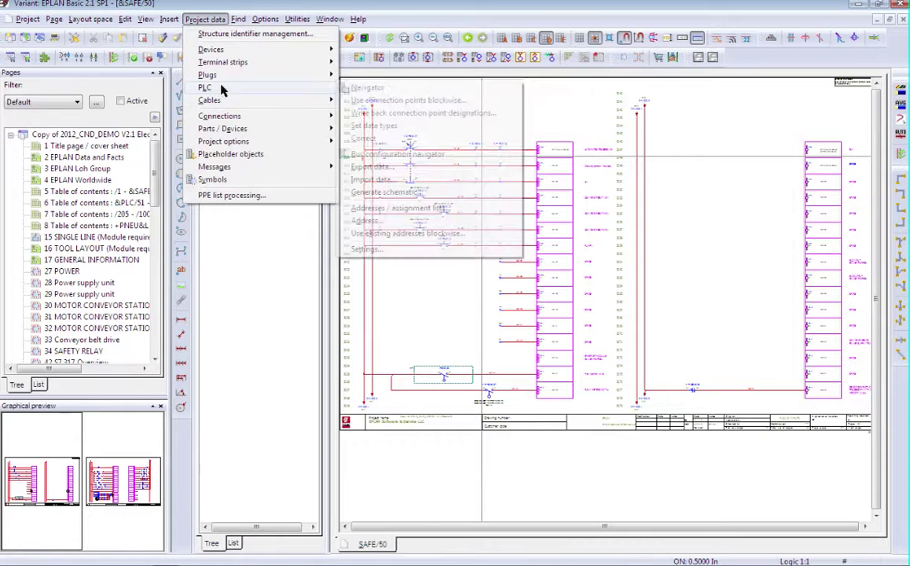
{"action": "left_click", "coordinate": [423, 102]}
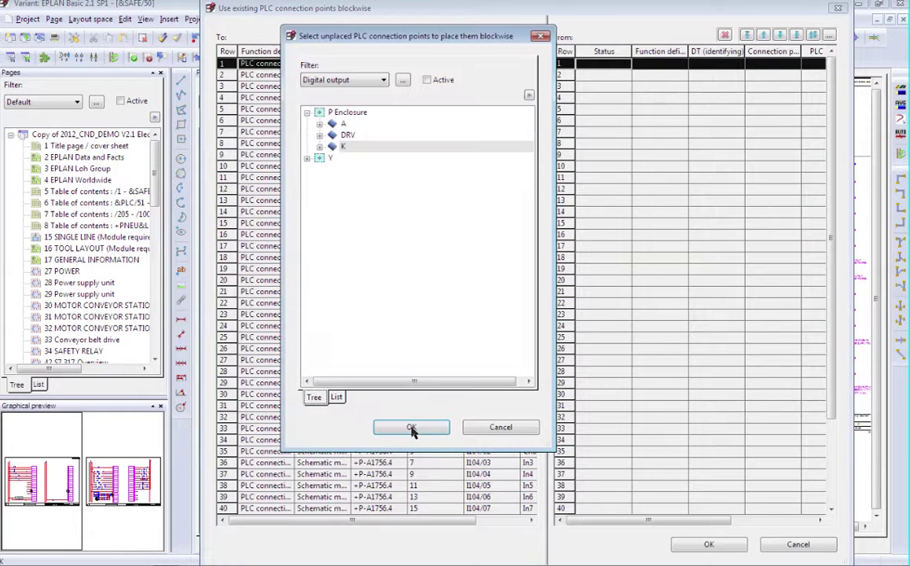
{"action": "left_click", "coordinate": [355, 79]}
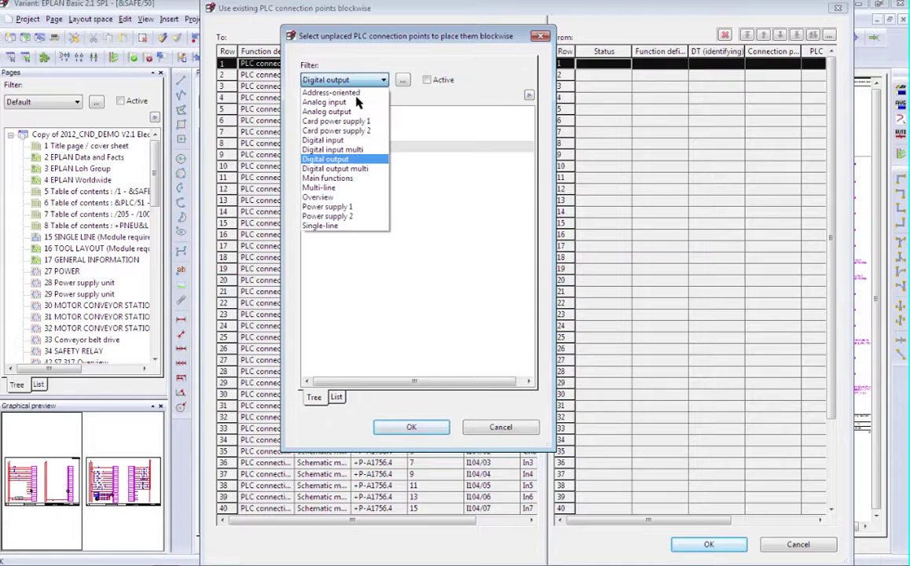
{"action": "left_click", "coordinate": [350, 140]}
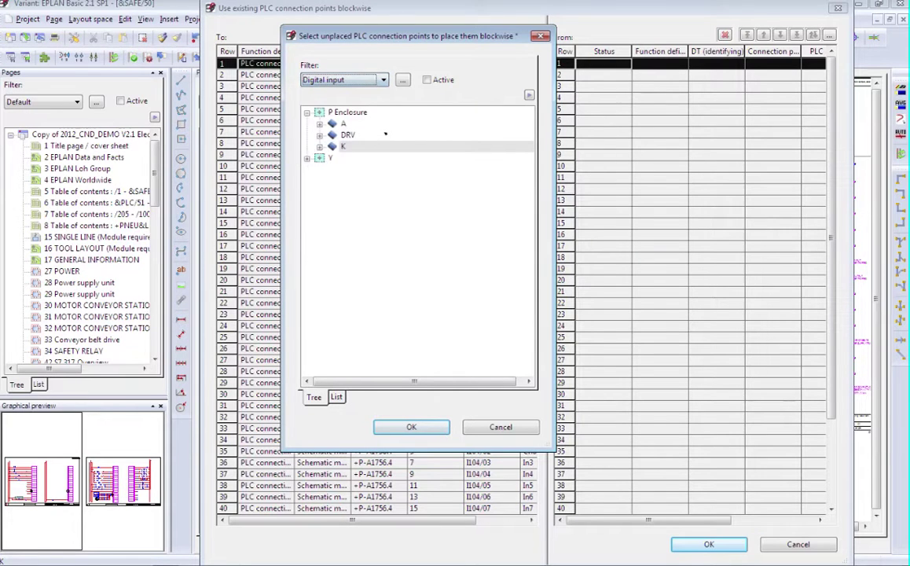
{"action": "left_click", "coordinate": [427, 80]}
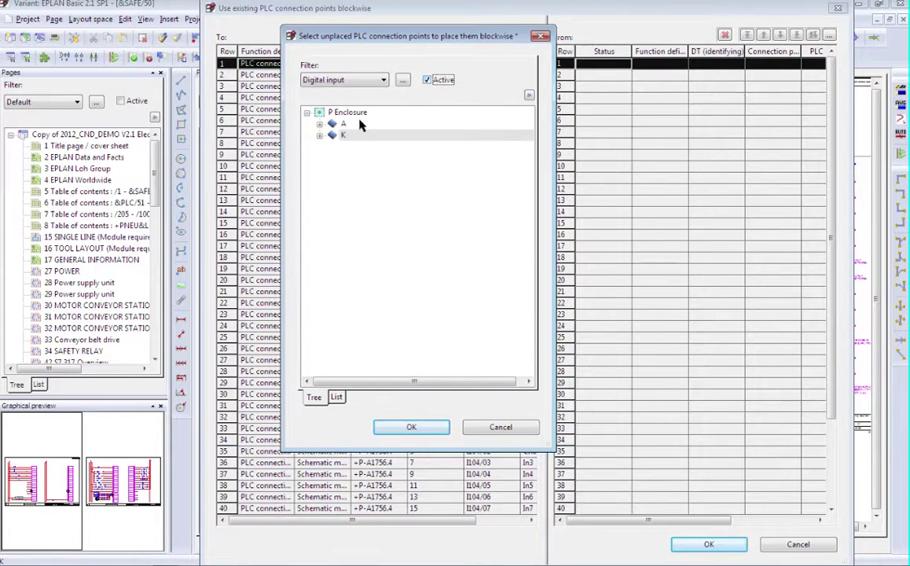
{"action": "left_click", "coordinate": [320, 136]}
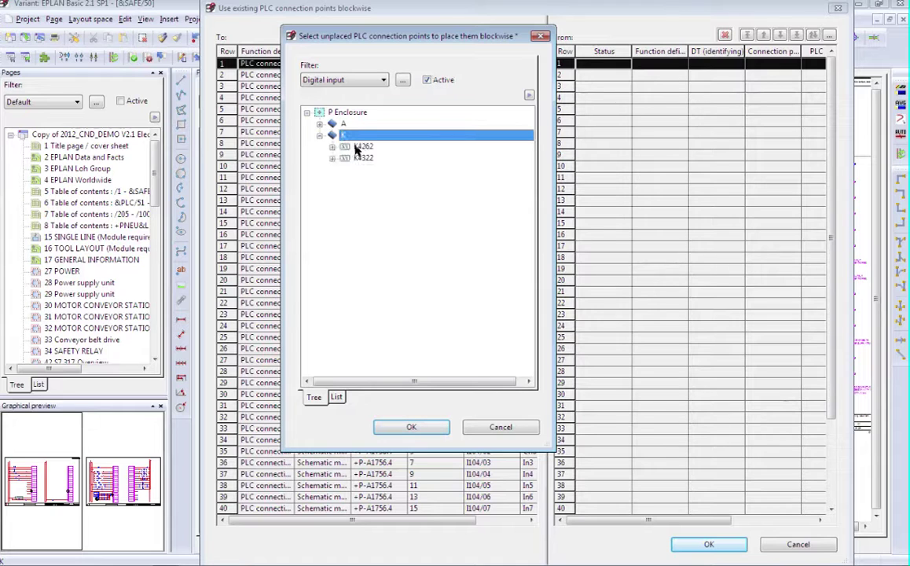
{"action": "left_click", "coordinate": [422, 429]}
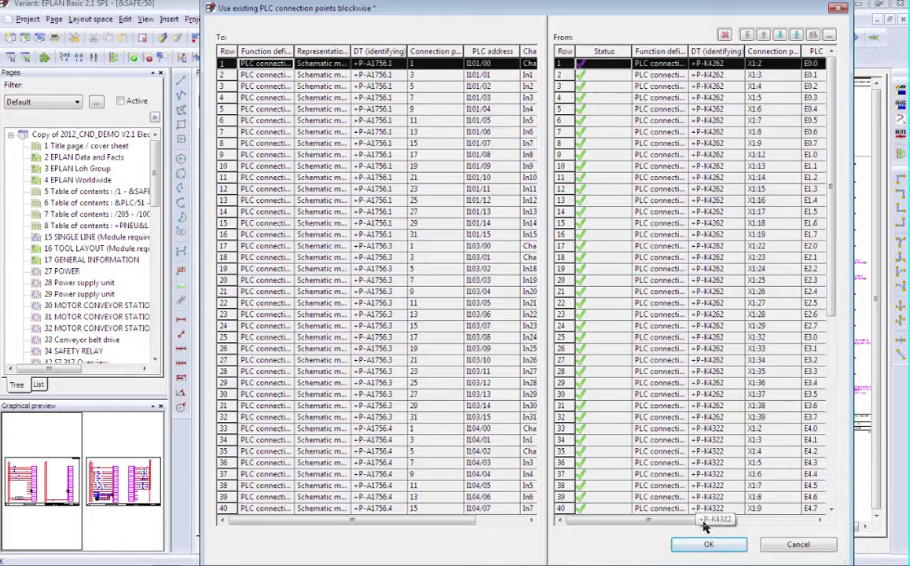
{"action": "left_click", "coordinate": [492, 62]}
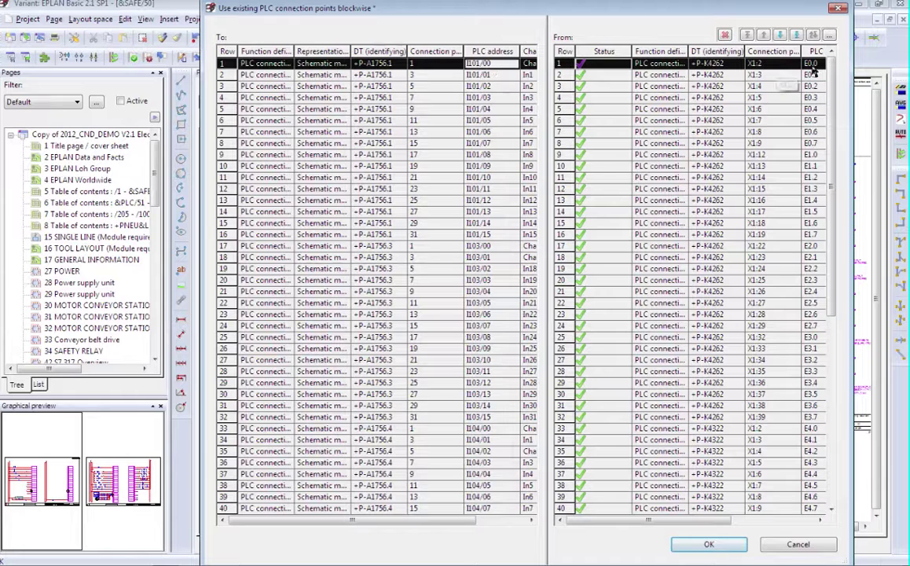
{"action": "left_click", "coordinate": [737, 63]}
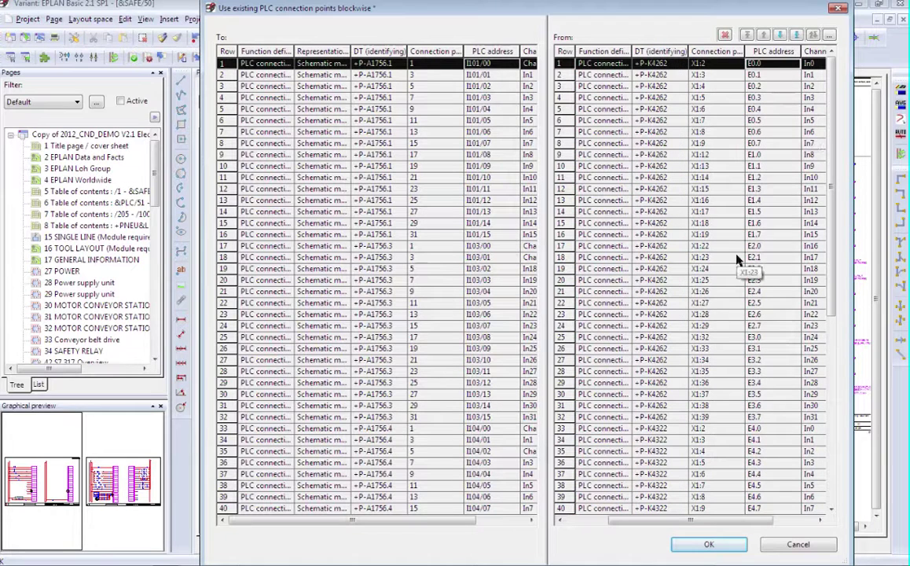
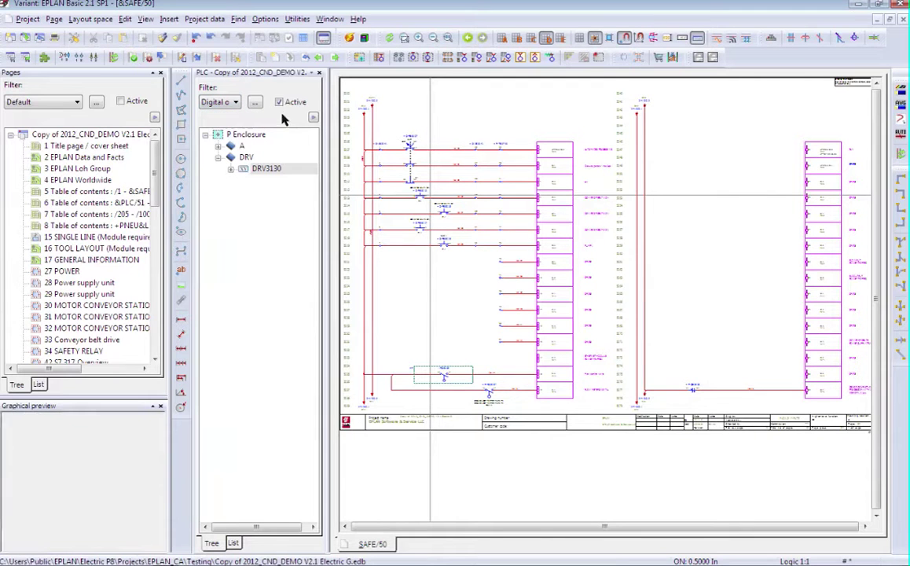
Apply the Digital output multi filter scheme to the PLC navigator.
{"action": "left_click", "coordinate": [256, 105]}
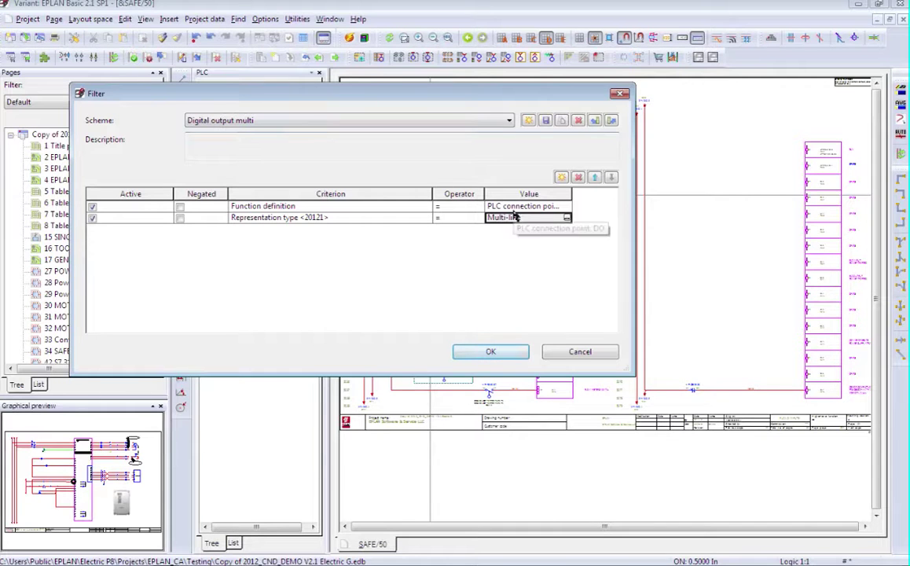
{"action": "left_click", "coordinate": [489, 351]}
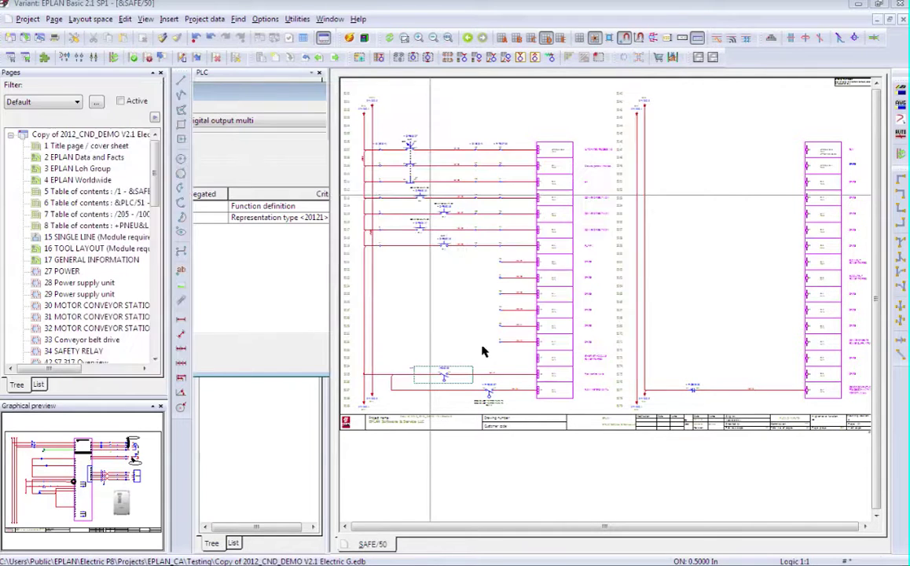
{"action": "left_click", "coordinate": [281, 102]}
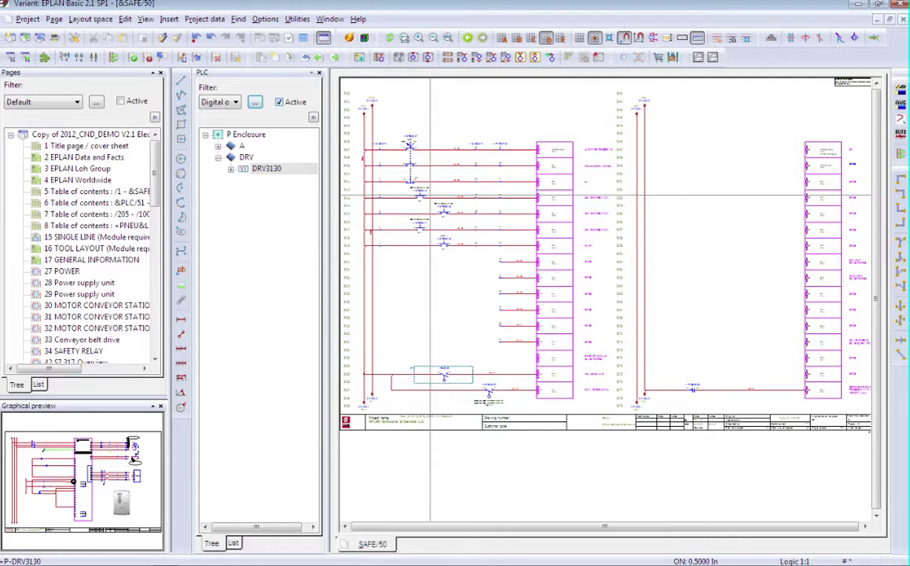
Select the output cards A1756.2 and A1756.5 in group A of P Enclosure in the PLC navigator.
{"action": "left_click", "coordinate": [217, 147]}
{"action": "left_click", "coordinate": [265, 159]}
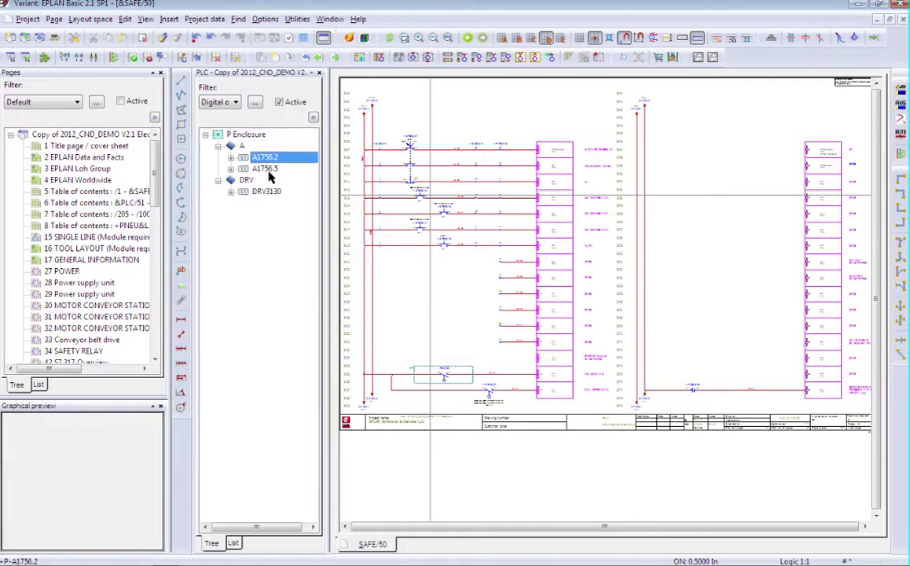
{"action": "left_click", "coordinate": [268, 171], "text": "shift"}
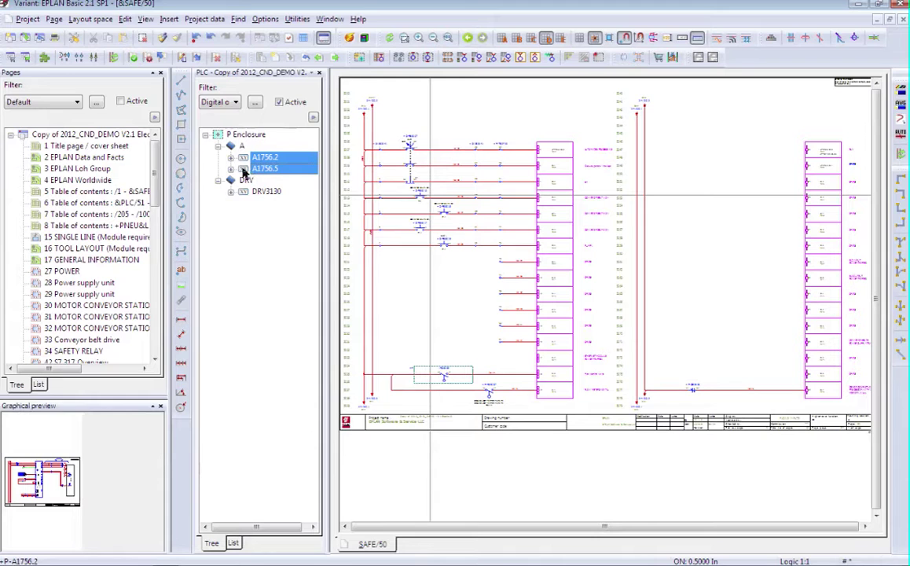
{"action": "left_click", "coordinate": [231, 168]}
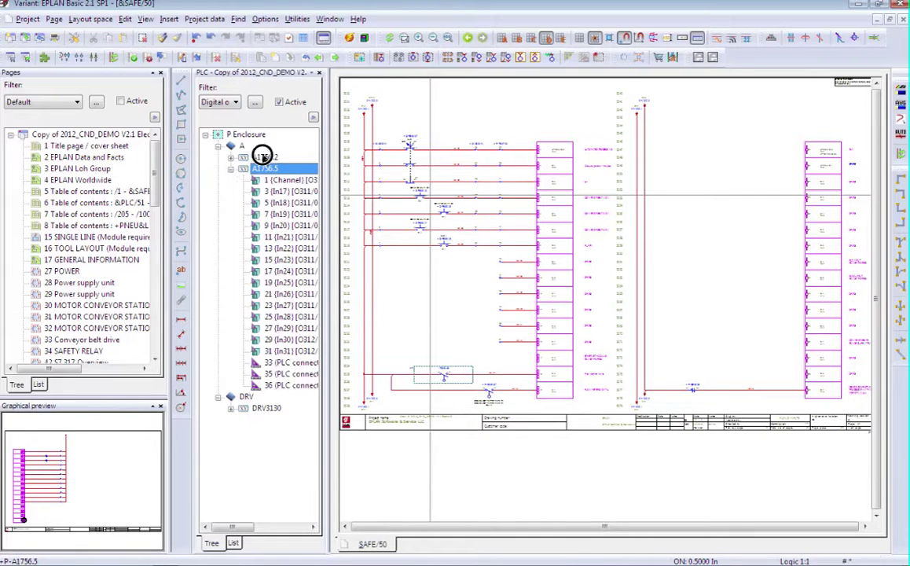
{"action": "left_click", "coordinate": [265, 159]}
{"action": "left_click", "coordinate": [267, 169], "text": "shift"}
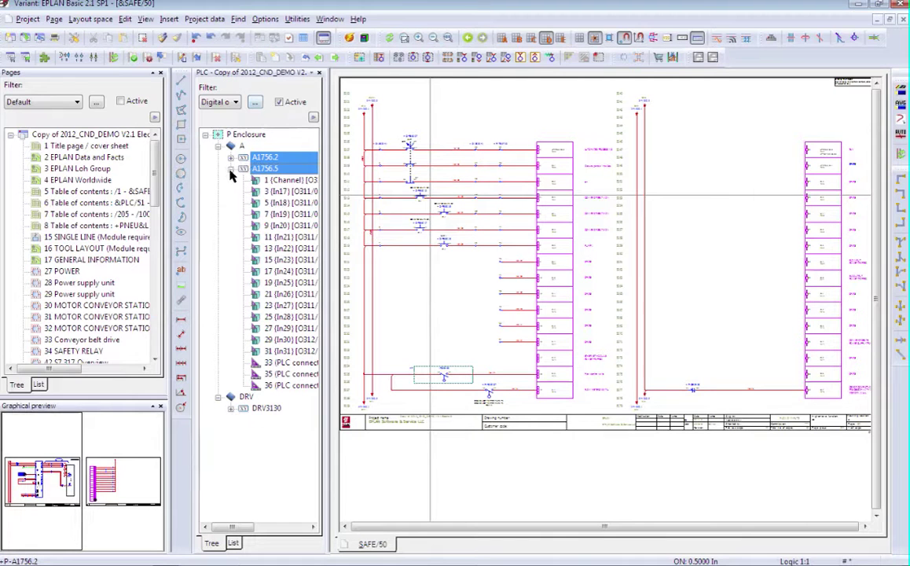
{"action": "left_click", "coordinate": [232, 168]}
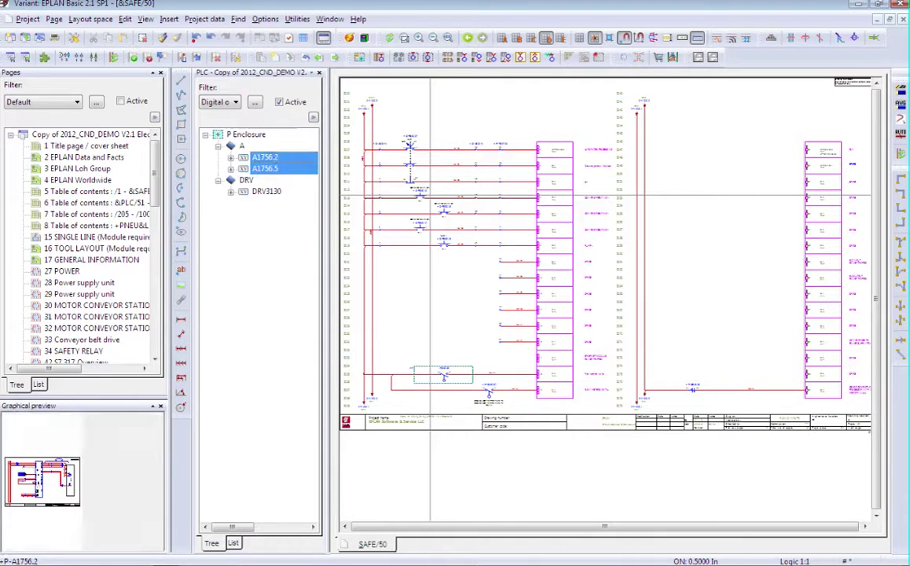
Start using connection points blockwise for the selected output cards, with the connection points of K4303 from the active Digital output filter as source.
{"action": "left_click", "coordinate": [203, 19]}
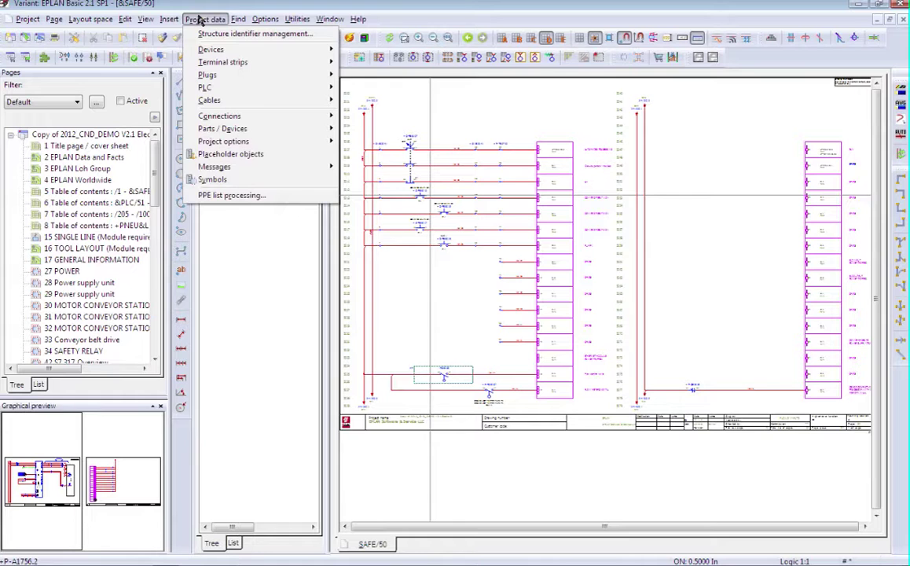
{"action": "mouse_move", "coordinate": [223, 89]}
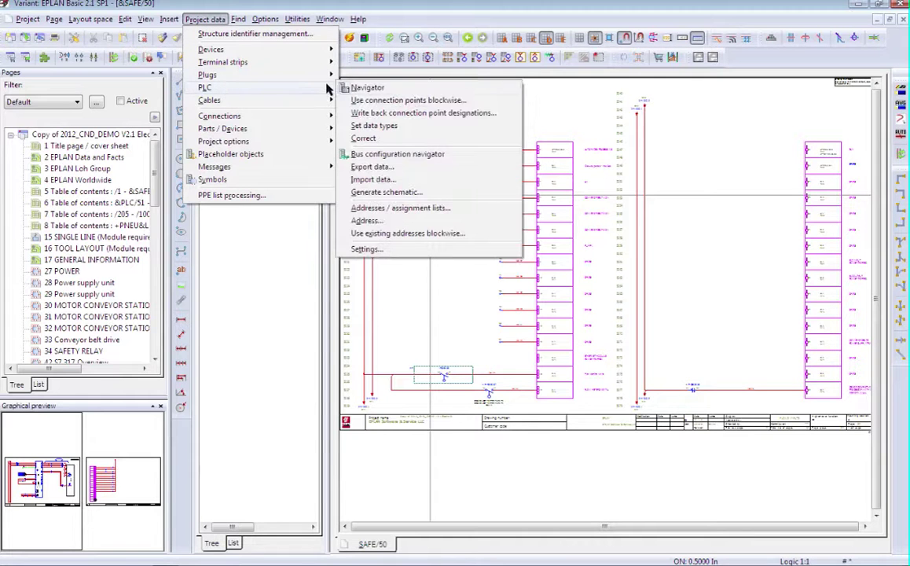
{"action": "left_click", "coordinate": [397, 101]}
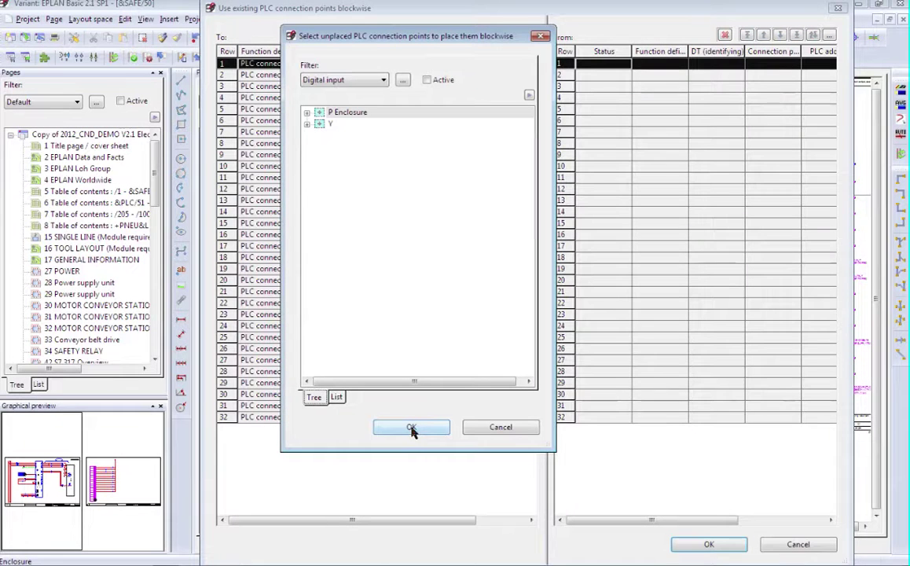
{"action": "left_click", "coordinate": [354, 80]}
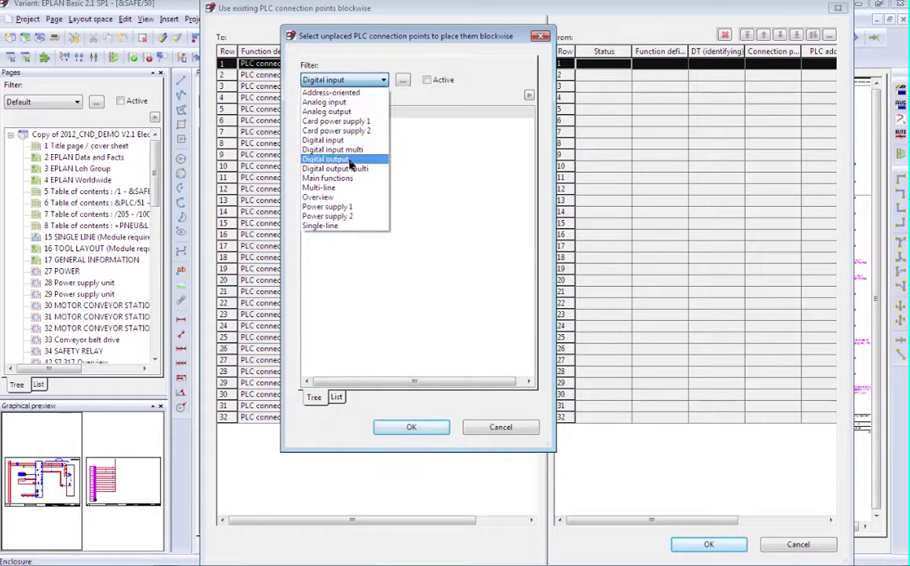
{"action": "left_click", "coordinate": [352, 160]}
{"action": "left_click", "coordinate": [426, 79]}
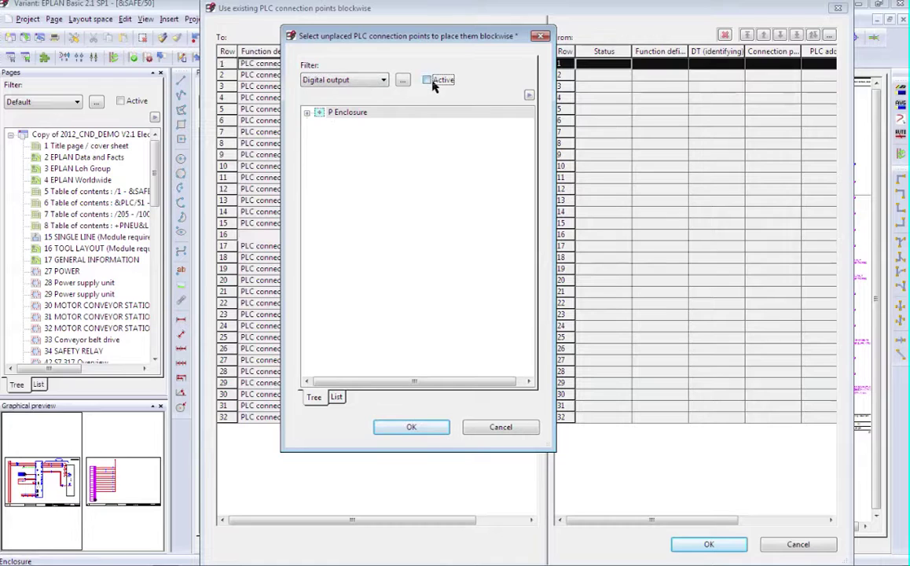
{"action": "left_click", "coordinate": [306, 113]}
{"action": "left_click", "coordinate": [320, 147]}
{"action": "left_click", "coordinate": [356, 158]}
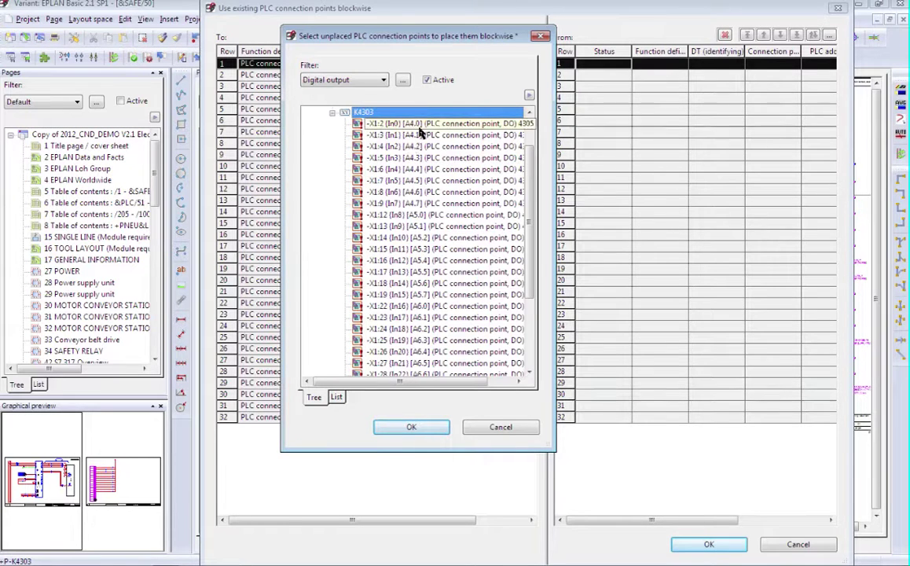
{"action": "left_click", "coordinate": [409, 427]}
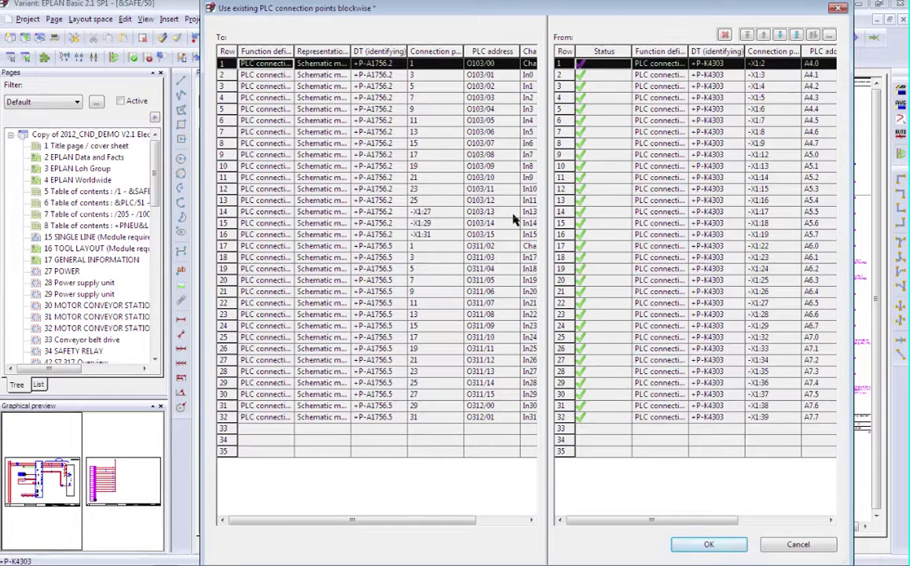
Compare the first row's target and source PLC addresses and apply the blockwise assignment to the output cards.
{"action": "left_click", "coordinate": [495, 66]}
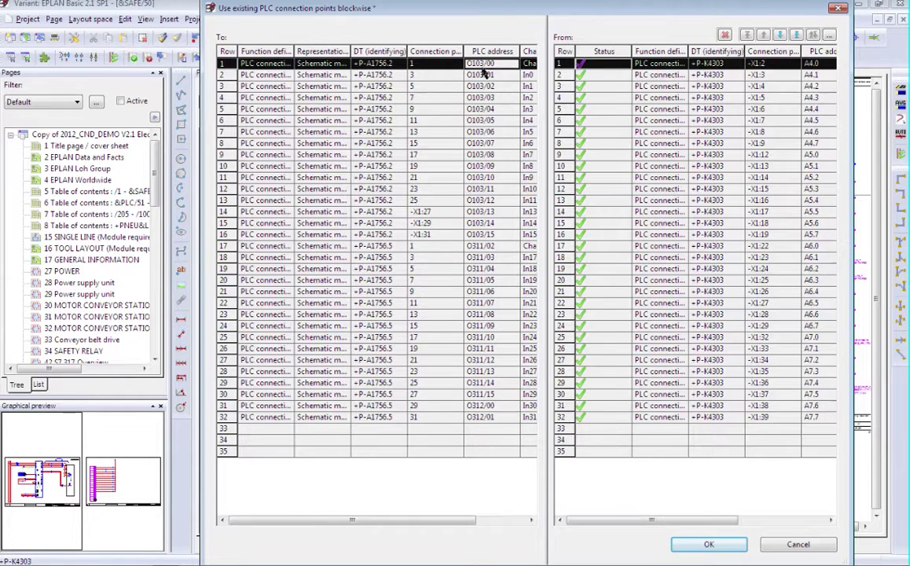
{"action": "left_click", "coordinate": [811, 63]}
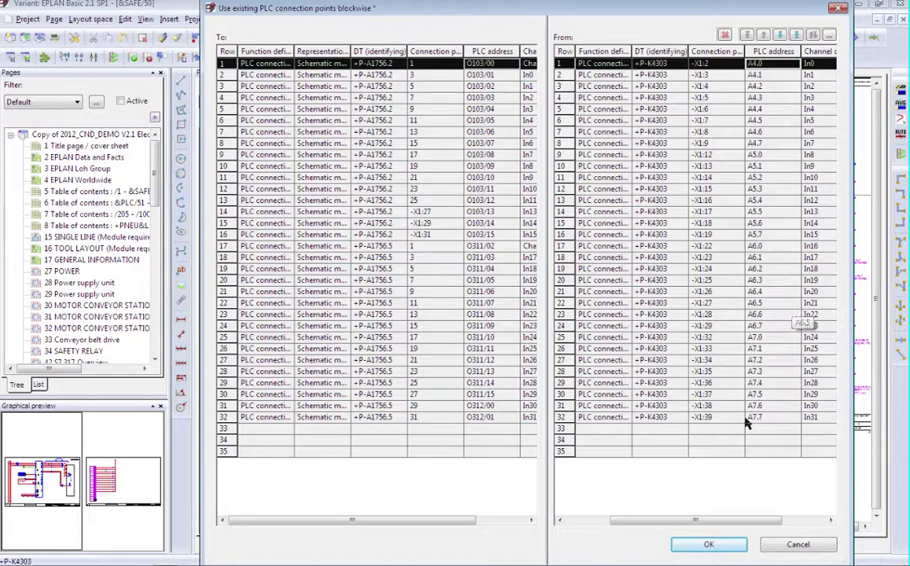
{"action": "left_click", "coordinate": [734, 544]}
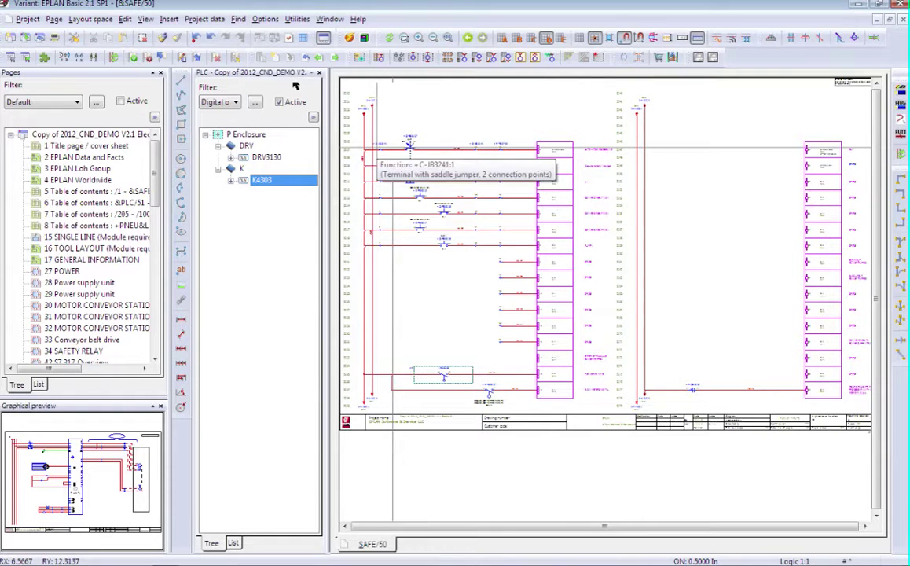
Close the PLC navigator and inspect the properties of the PLC connection point addressed E0.1 on page SAFE/50.
{"action": "left_click", "coordinate": [318, 73]}
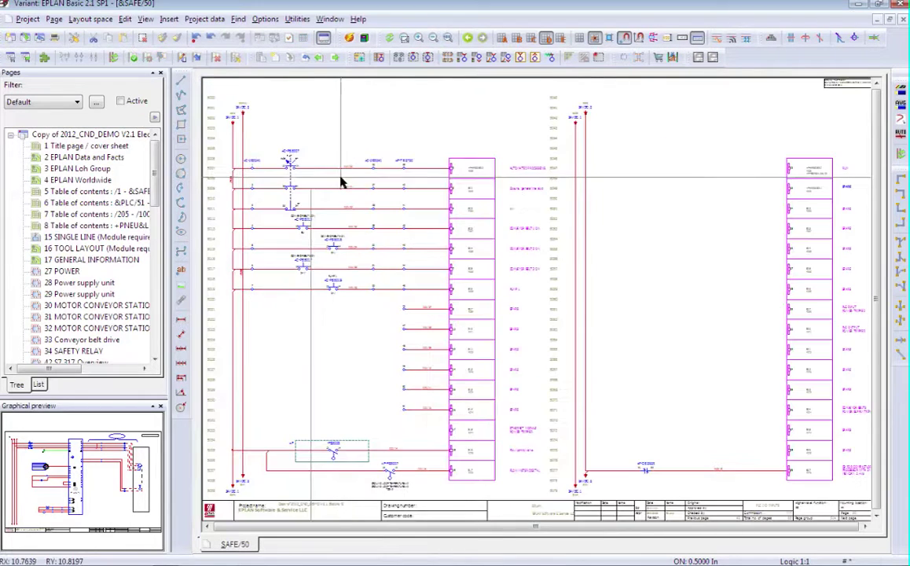
{"action": "left_click", "coordinate": [340, 158]}
{"action": "left_click", "coordinate": [589, 270]}
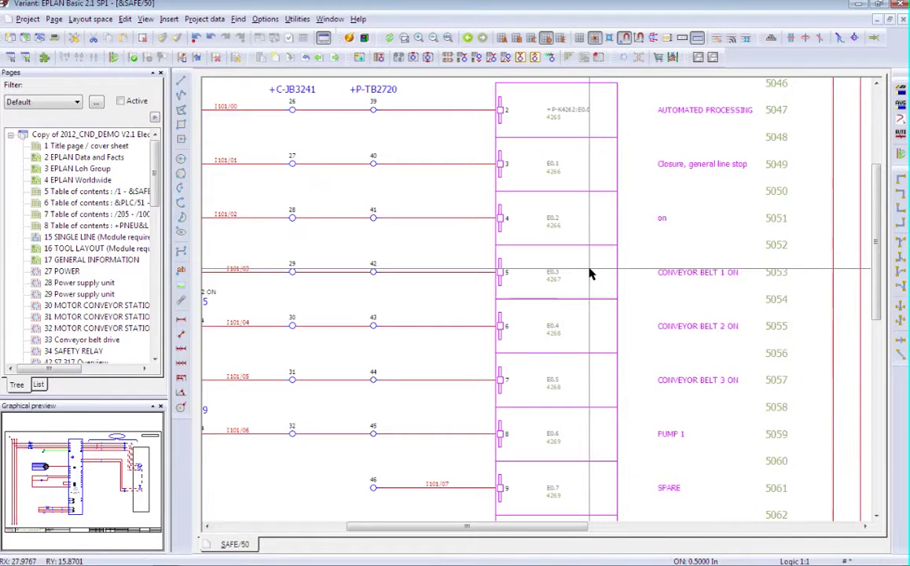
{"action": "double_click", "coordinate": [555, 165]}
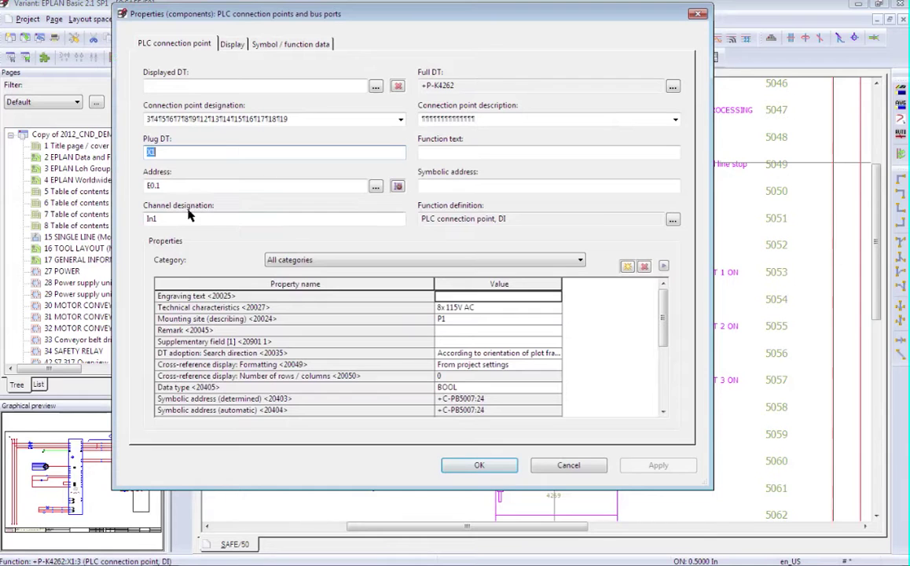
{"action": "left_click", "coordinate": [567, 465]}
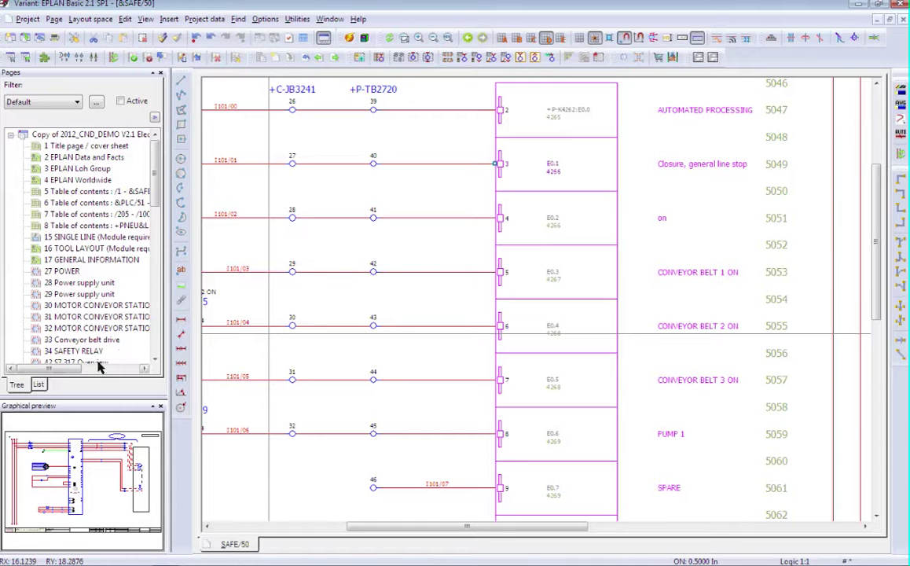
Open page 42 S7 317 Overview and examine the addresses and function texts of the 6ES7 321-1BL00-0AA0 input card.
{"action": "left_click", "coordinate": [98, 362]}
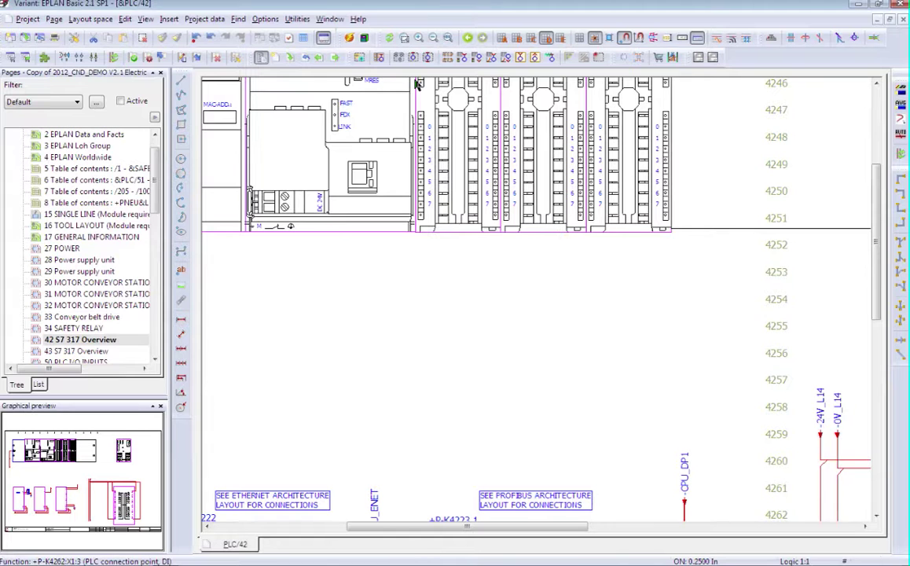
{"action": "left_click", "coordinate": [448, 39]}
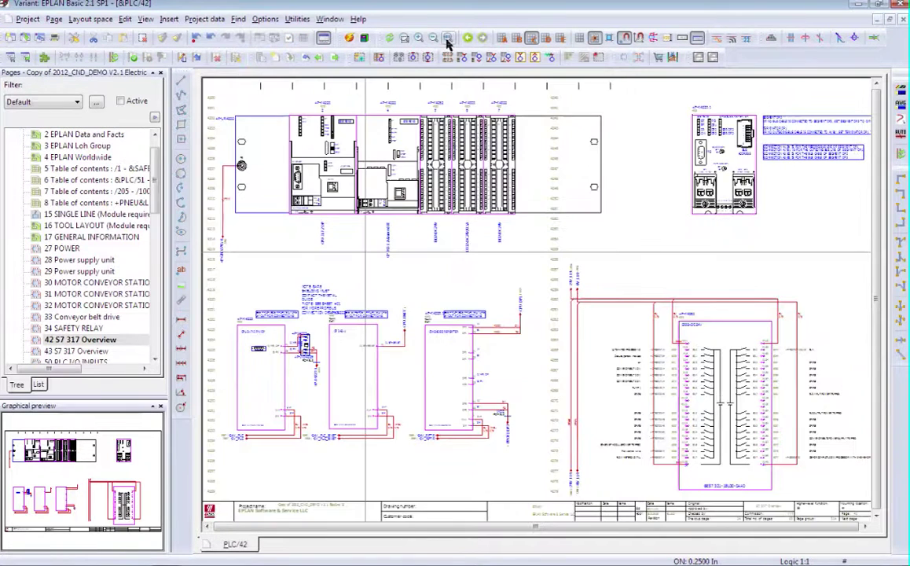
{"action": "key", "text": "z"}
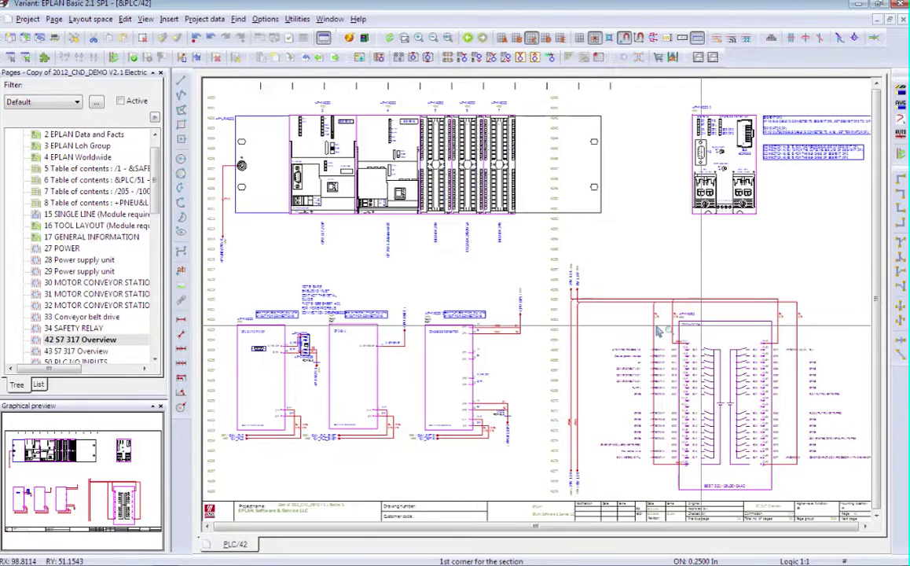
{"action": "left_click", "coordinate": [600, 328]}
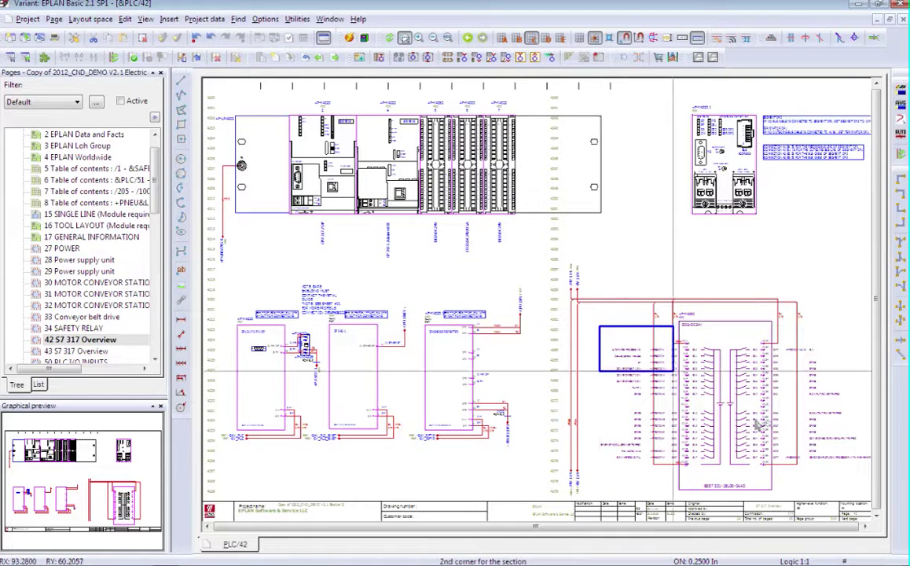
{"action": "left_click", "coordinate": [850, 475]}
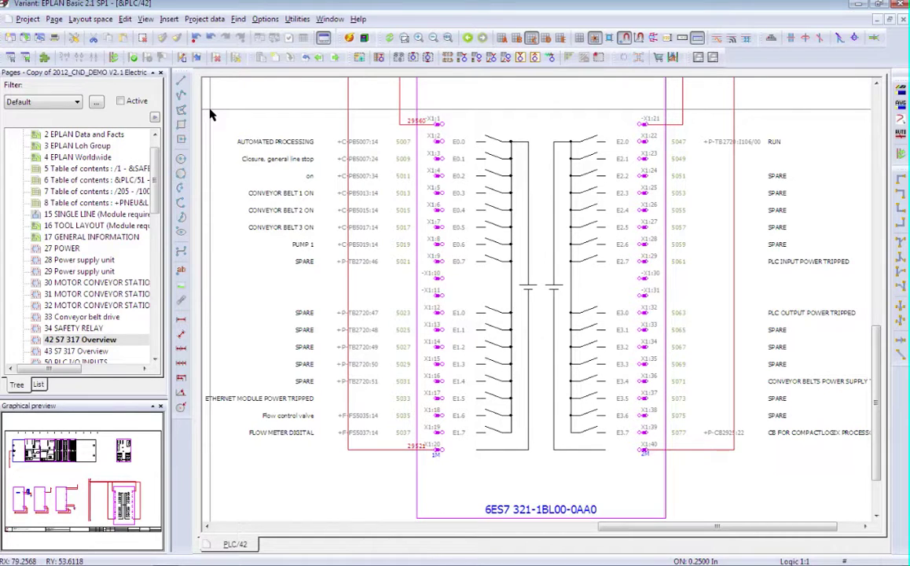
{"action": "left_click", "coordinate": [448, 40]}
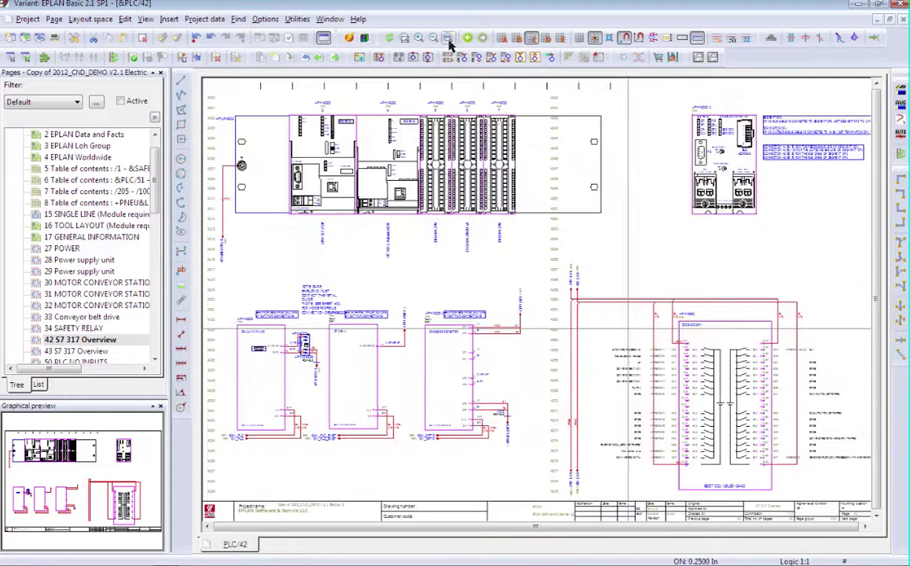